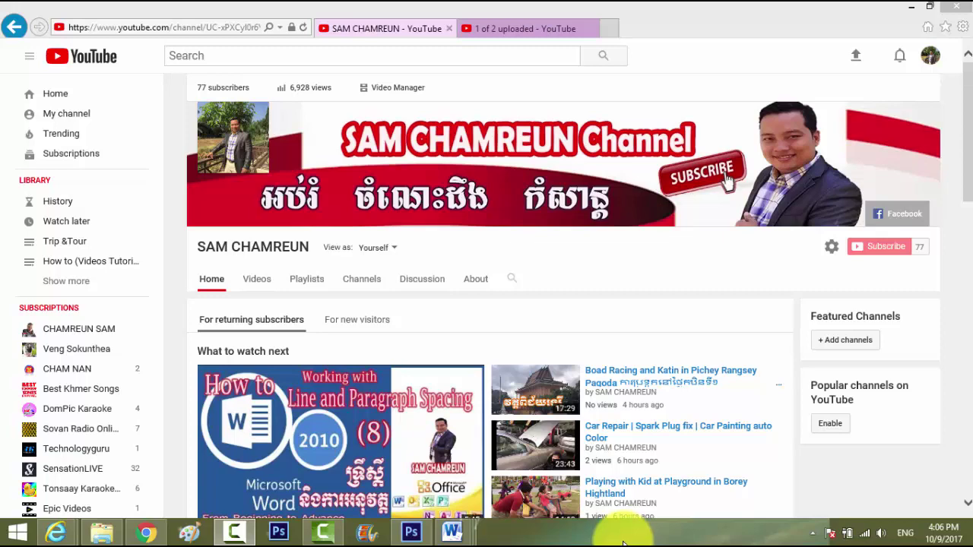
- Bring the Z--Example2 document forward and put the cursor at the channel paragraph's end
mouse_move(451, 533)
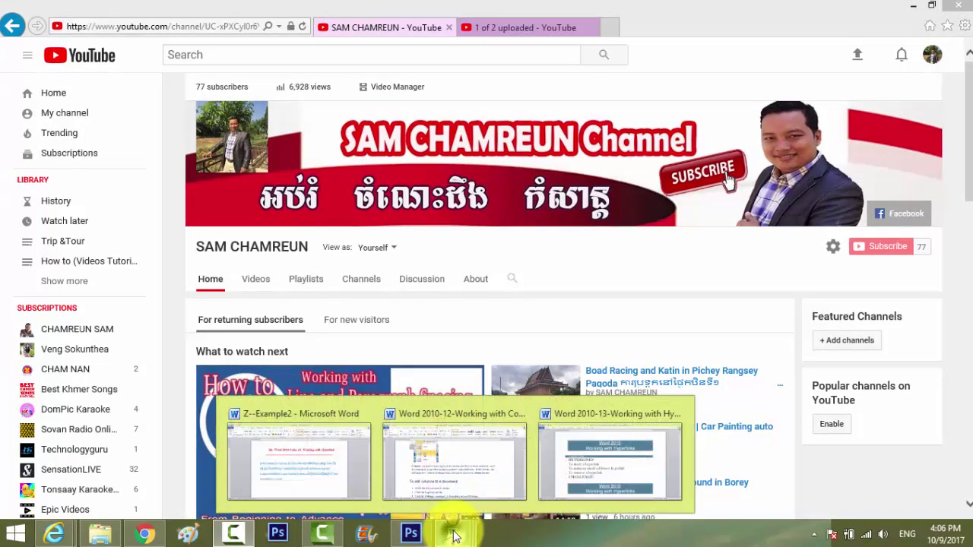
left_click(322, 489)
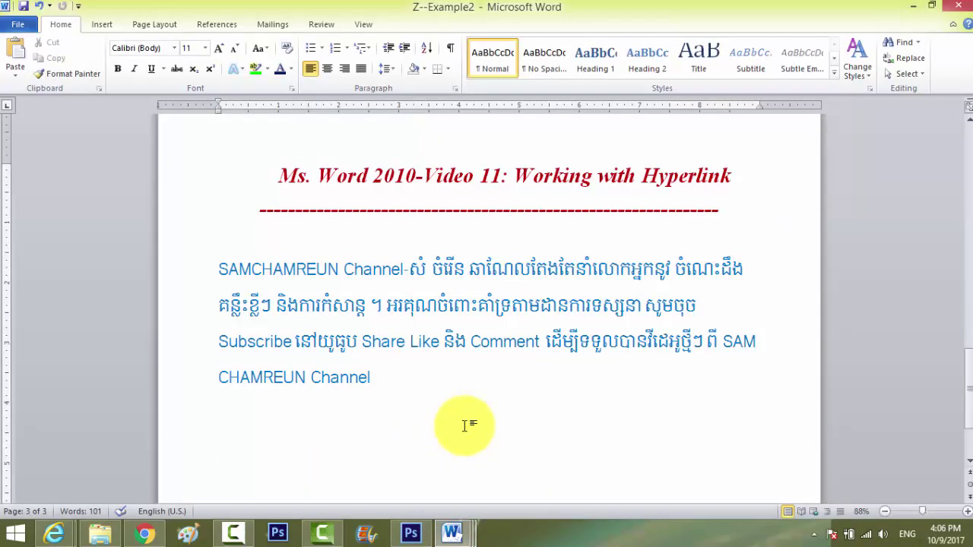
scroll(465, 421, "up", 1)
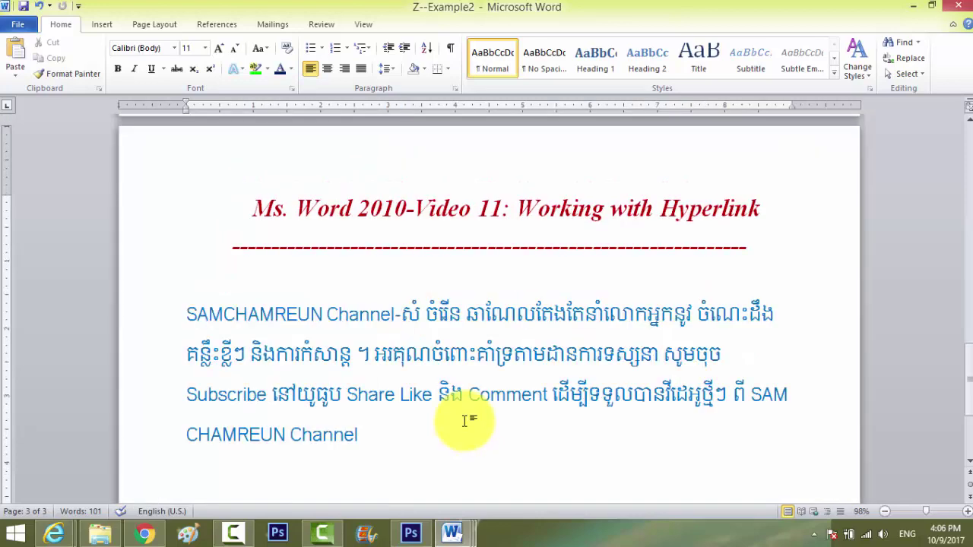
left_click(402, 421)
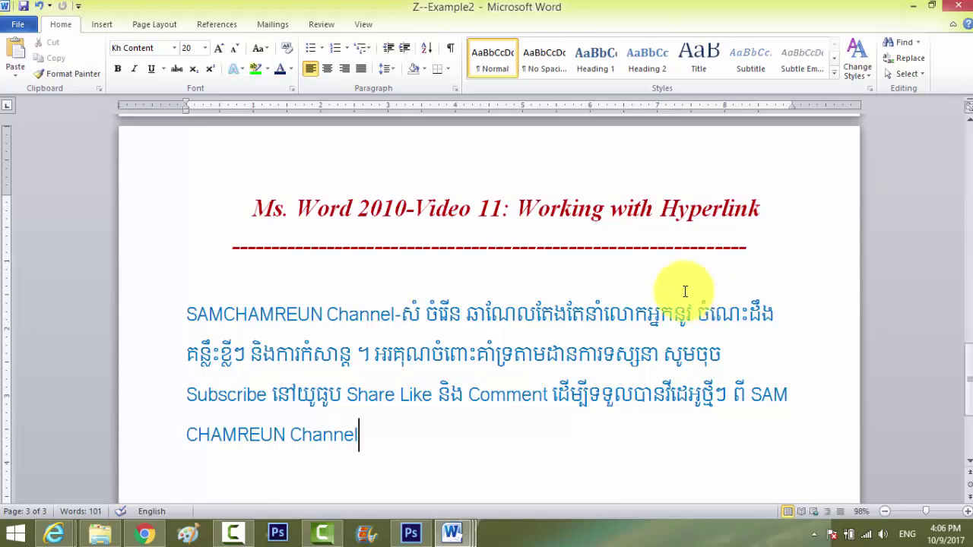
- Select the whole channel paragraph, deselect it, and return the cursor after 'Channel'
left_click_drag(371, 438, 180, 326)
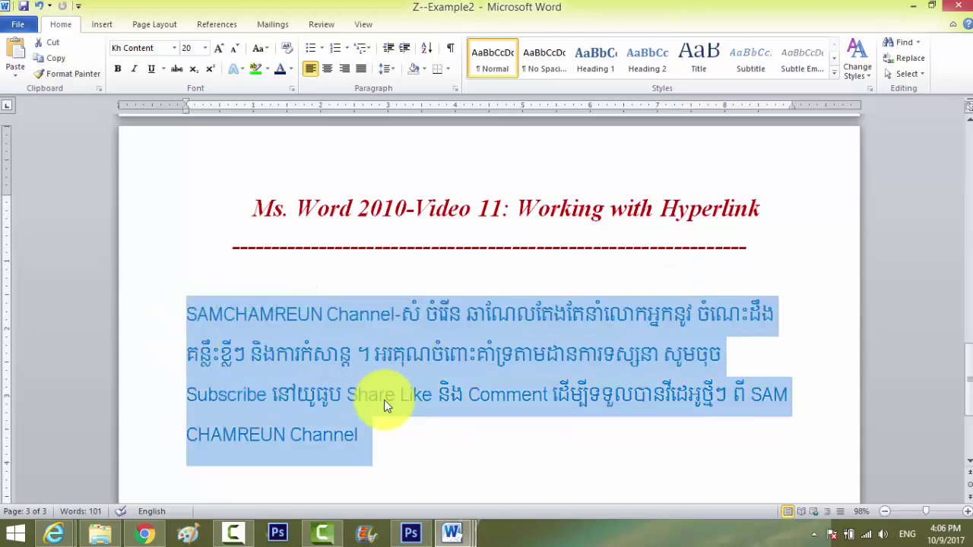
left_click(489, 435)
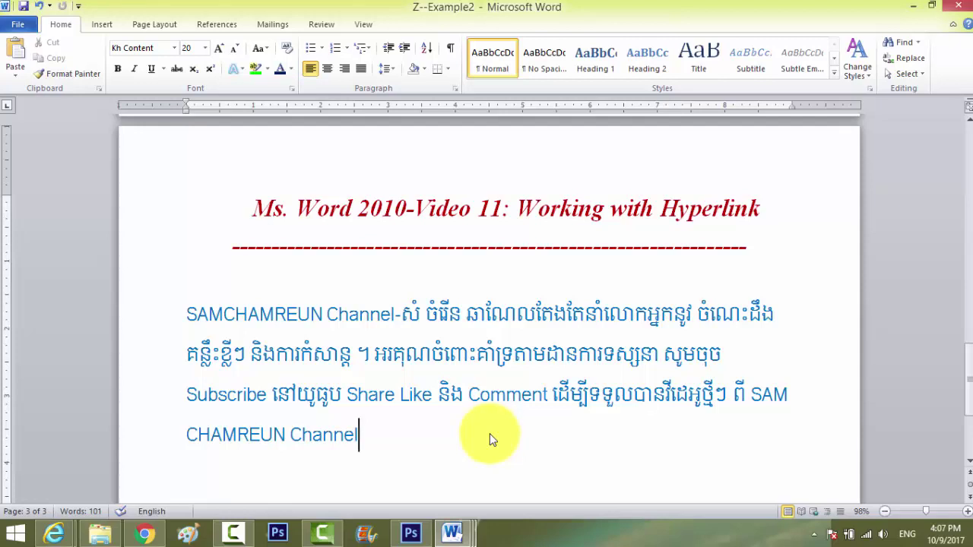
scroll(491, 432, "down", 2)
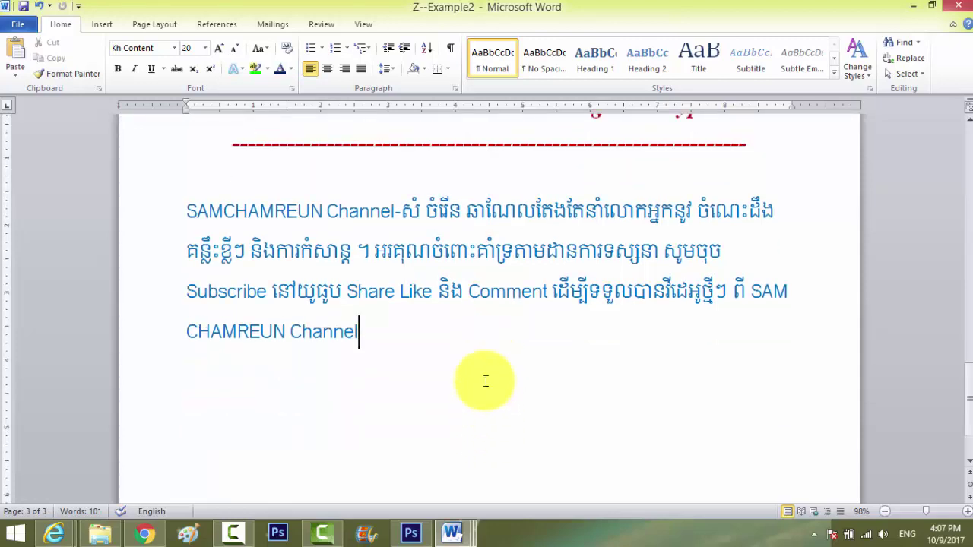
scroll(486, 380, "up", 2)
left_click(440, 438)
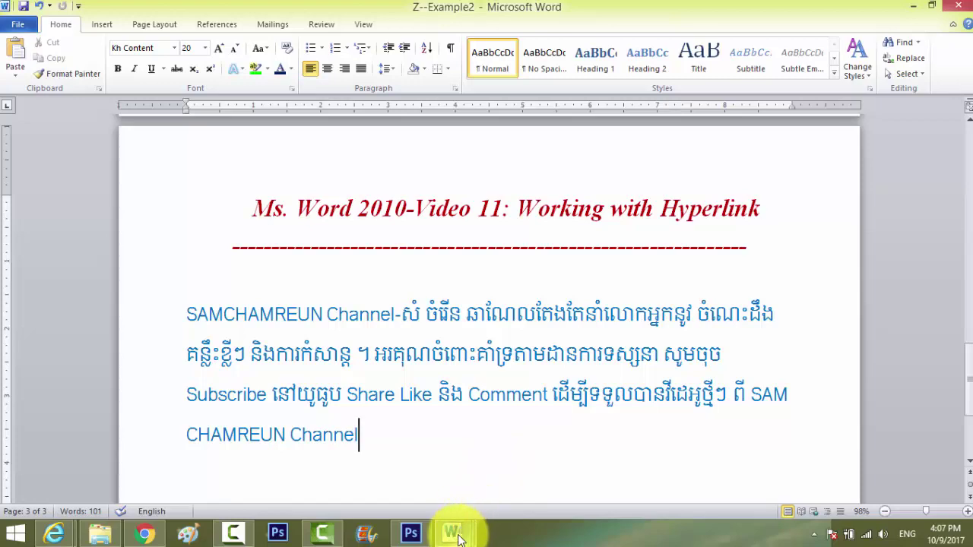
mouse_move(456, 535)
left_click(563, 479)
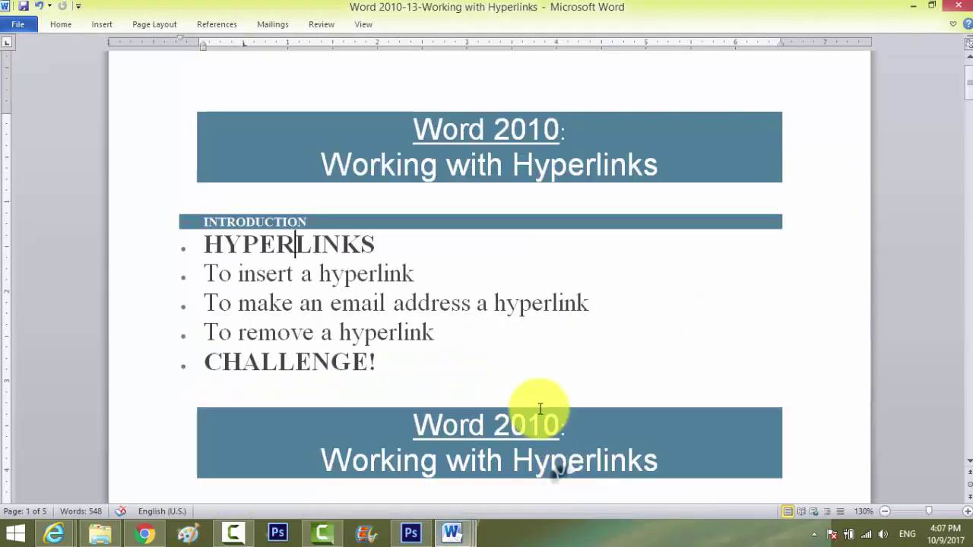
scroll(540, 409, "down", 5)
scroll(539, 406, "down", 2)
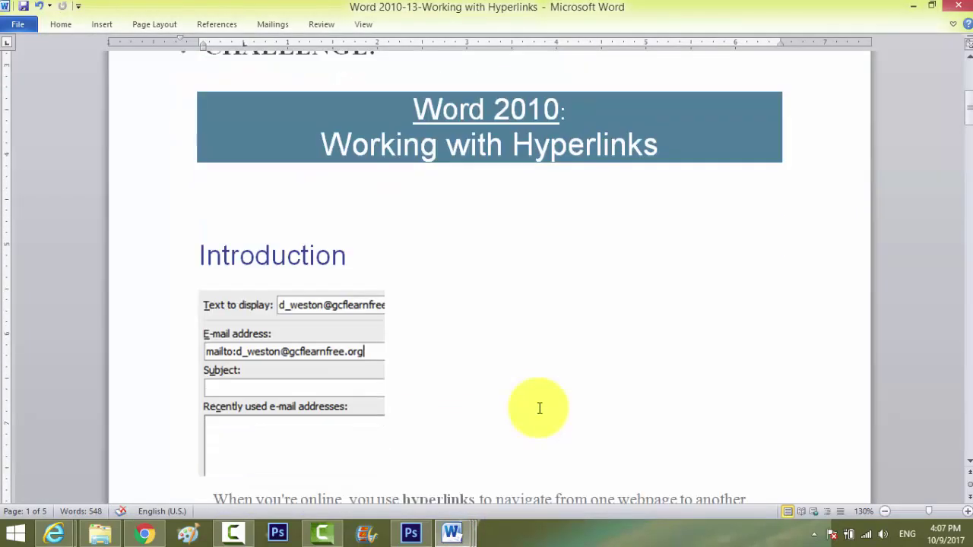
scroll(436, 370, "down", 1)
scroll(435, 369, "down", 5)
scroll(435, 369, "down", 7)
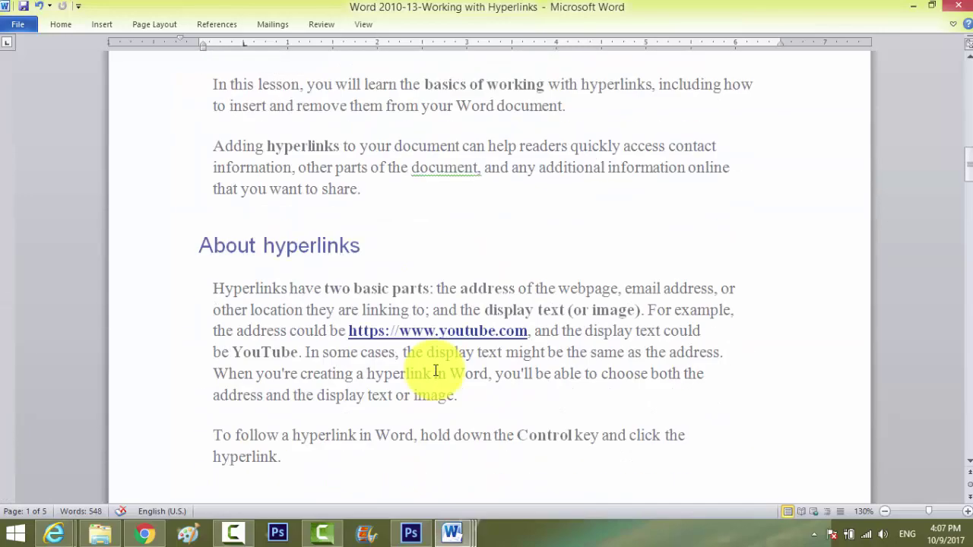
scroll(435, 369, "down", 7)
scroll(435, 369, "down", 4)
scroll(435, 370, "up", 3)
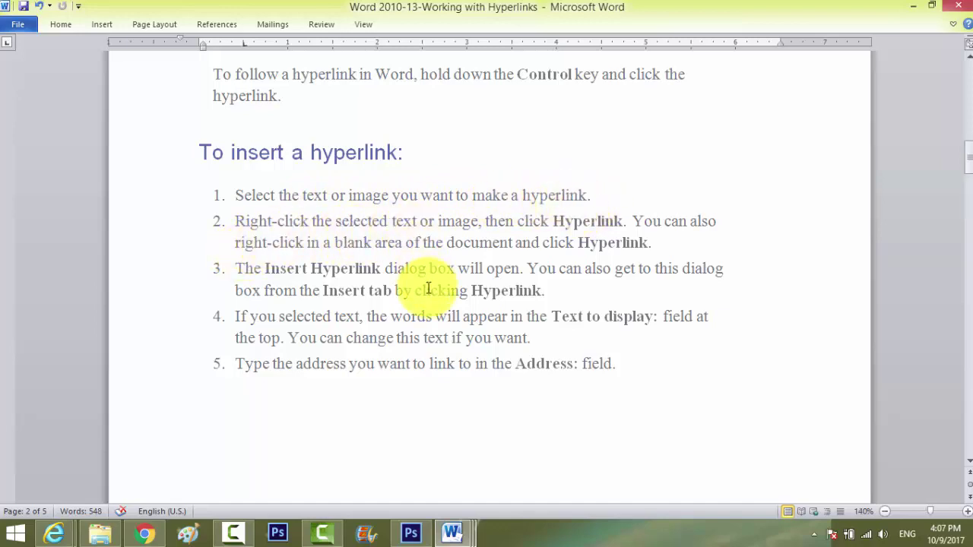
scroll(428, 287, "up", 5)
scroll(428, 286, "up", 1, "ctrl")
scroll(428, 286, "down", 3)
scroll(428, 286, "down", 5)
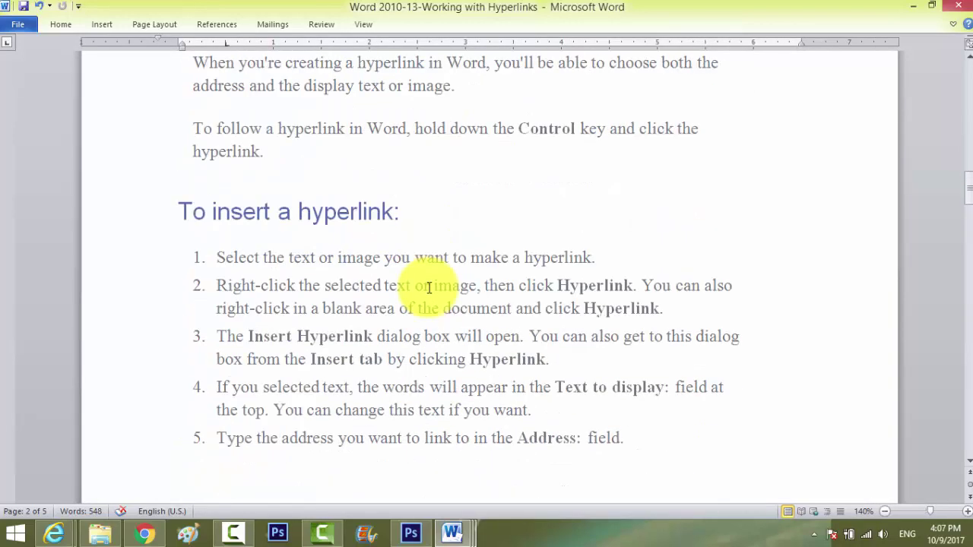
scroll(428, 287, "up", 9)
scroll(428, 287, "up", 1, "ctrl")
scroll(428, 286, "down", 4)
scroll(428, 286, "down", 2)
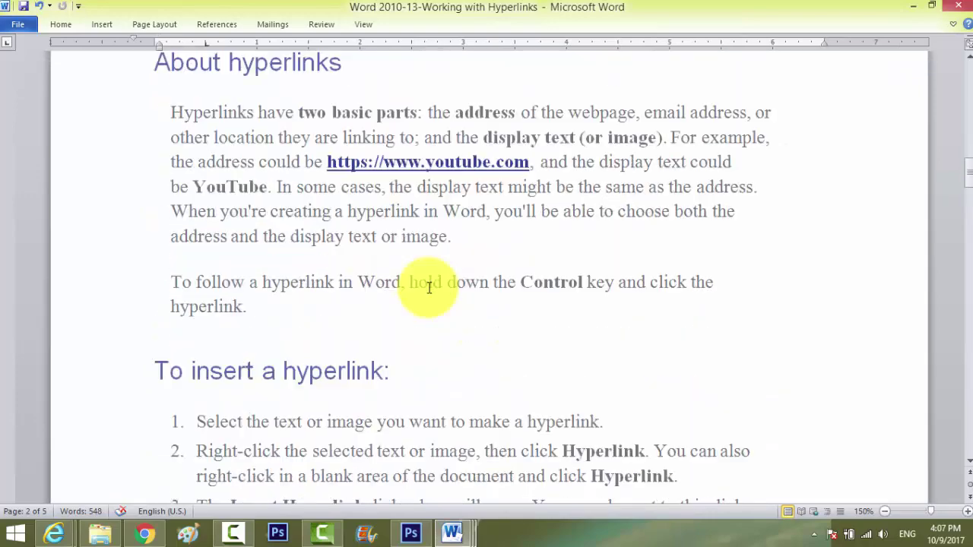
scroll(428, 287, "down", 5)
scroll(428, 287, "up", 1, "ctrl")
scroll(428, 287, "down", 3)
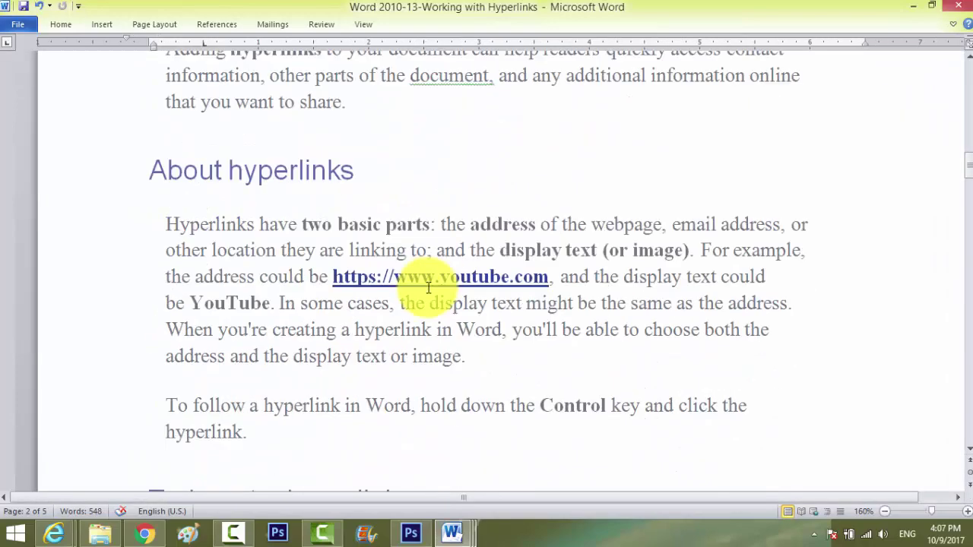
scroll(428, 286, "down", 2)
scroll(428, 286, "down", 2)
scroll(428, 287, "down", 3)
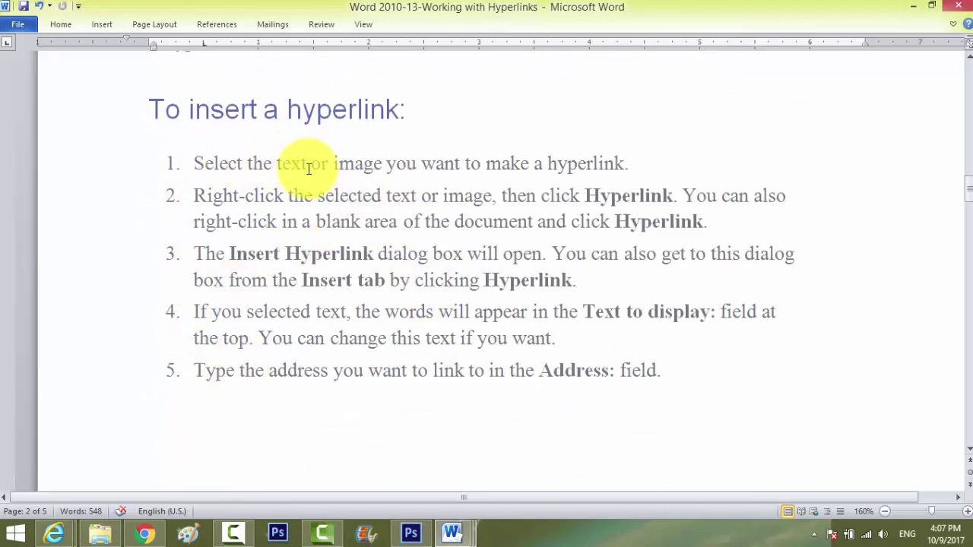
left_click_drag(248, 164, 625, 164)
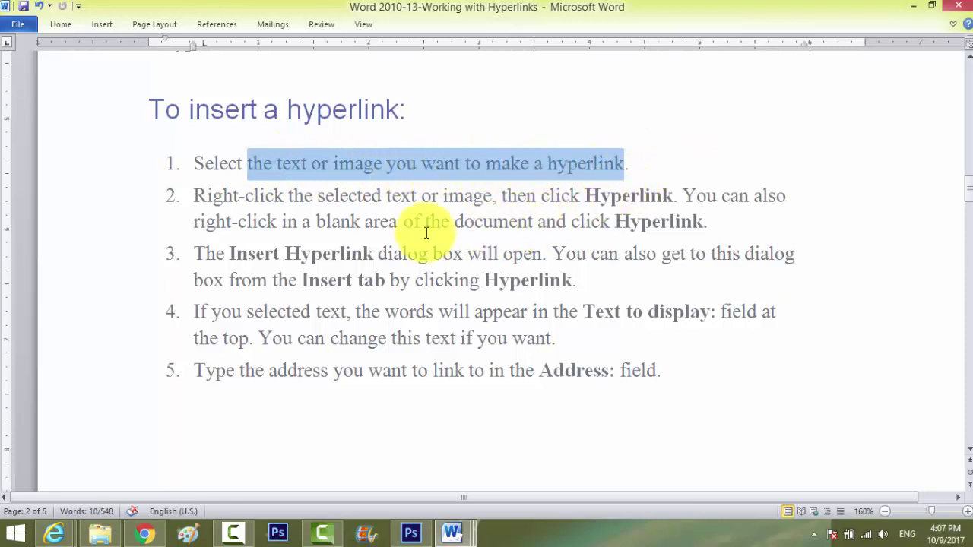
left_click_drag(201, 195, 751, 200)
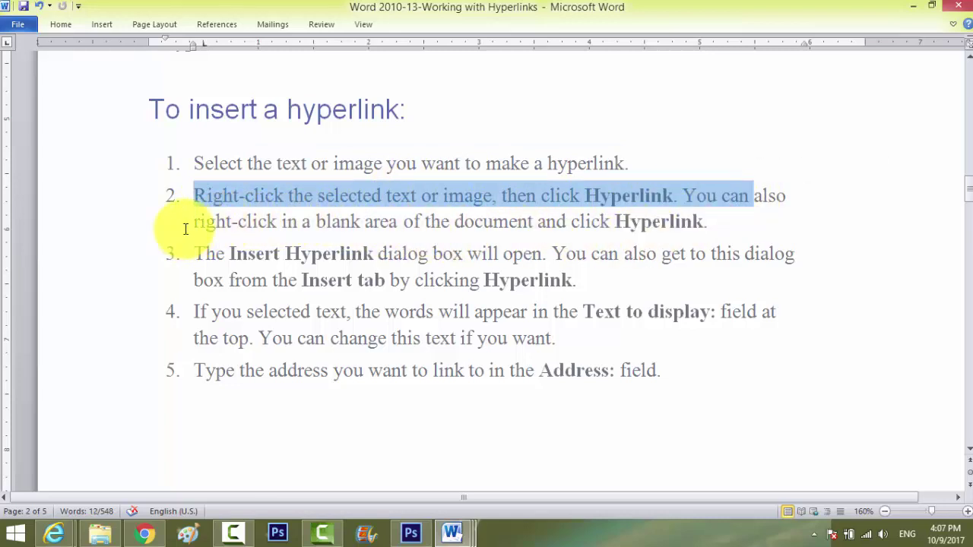
left_click_drag(191, 225, 707, 221)
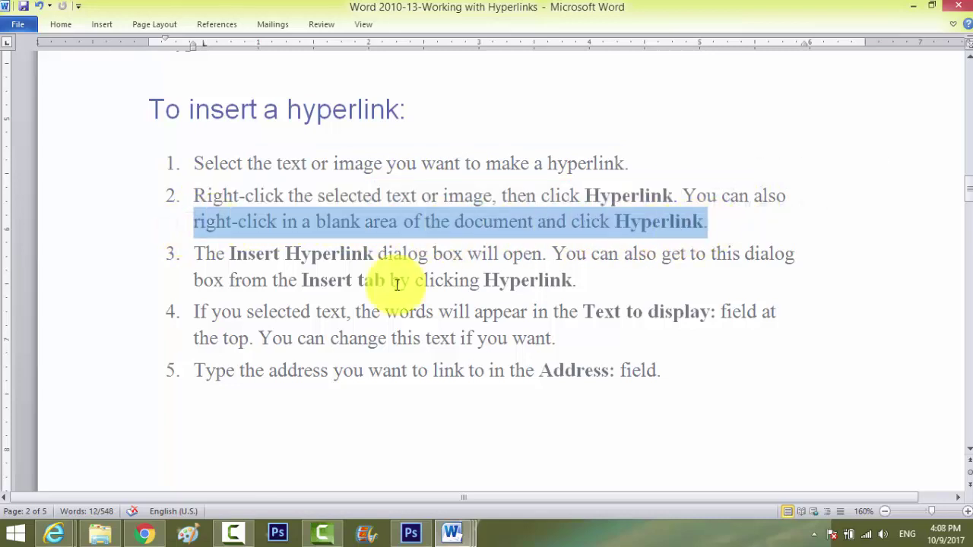
left_click(228, 254)
left_click_drag(236, 254, 432, 254)
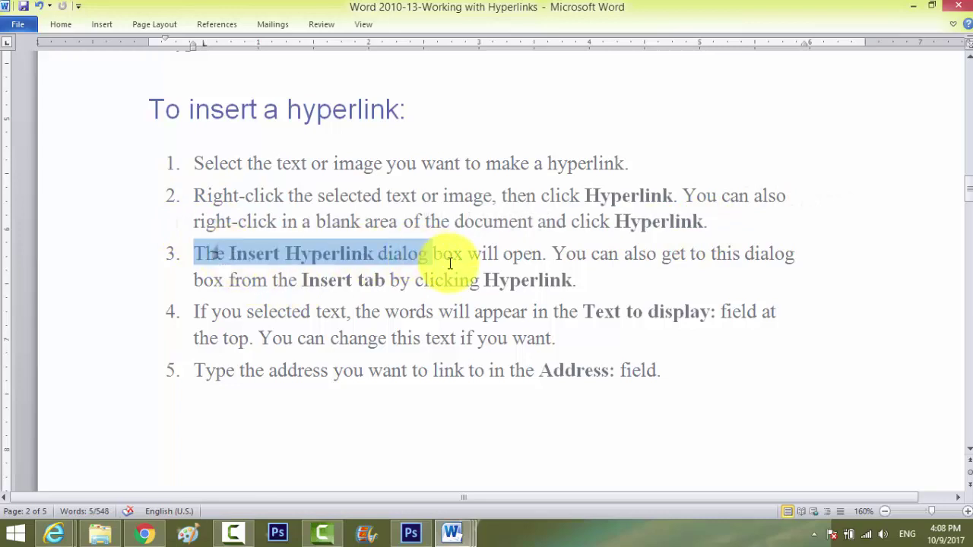
left_click_drag(302, 280, 572, 280)
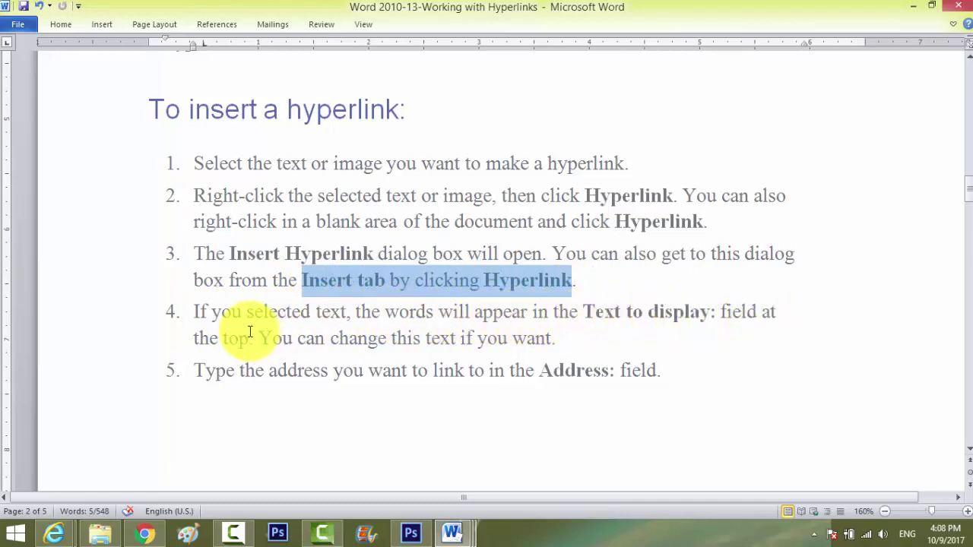
left_click_drag(223, 338, 566, 354)
left_click_drag(510, 370, 622, 376)
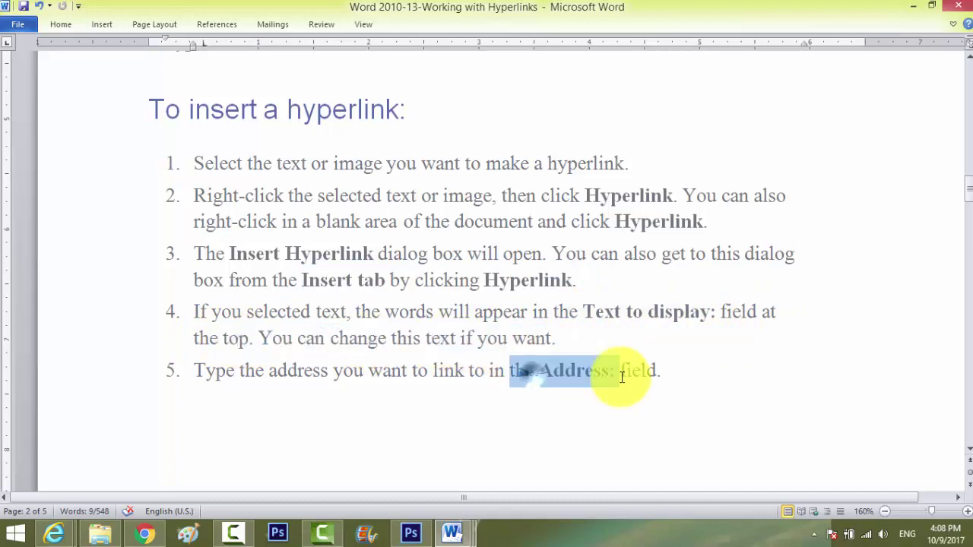
left_click(550, 310)
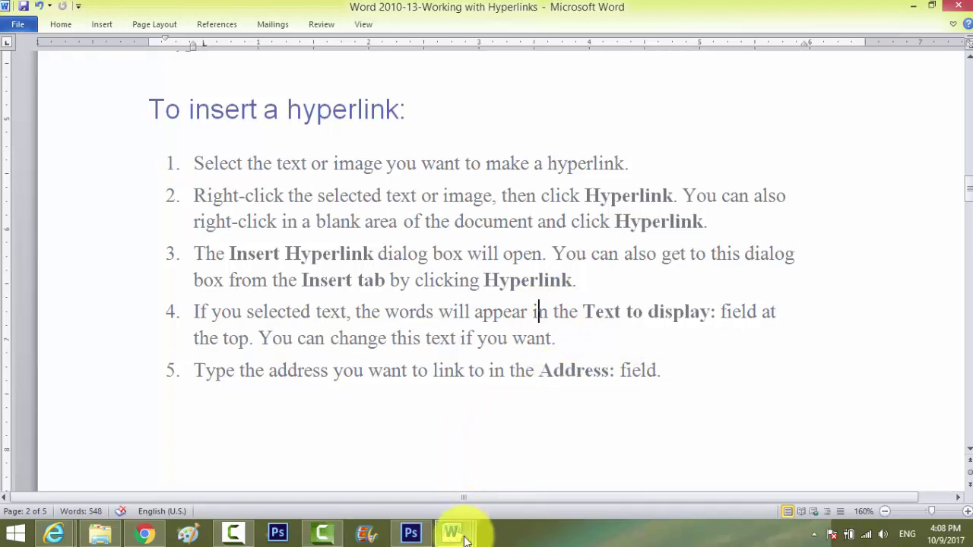
- Back in Z--Example2, select 'SAMCHAMREUN Channel' at the start of the paragraph
mouse_move(452, 532)
left_click(299, 473)
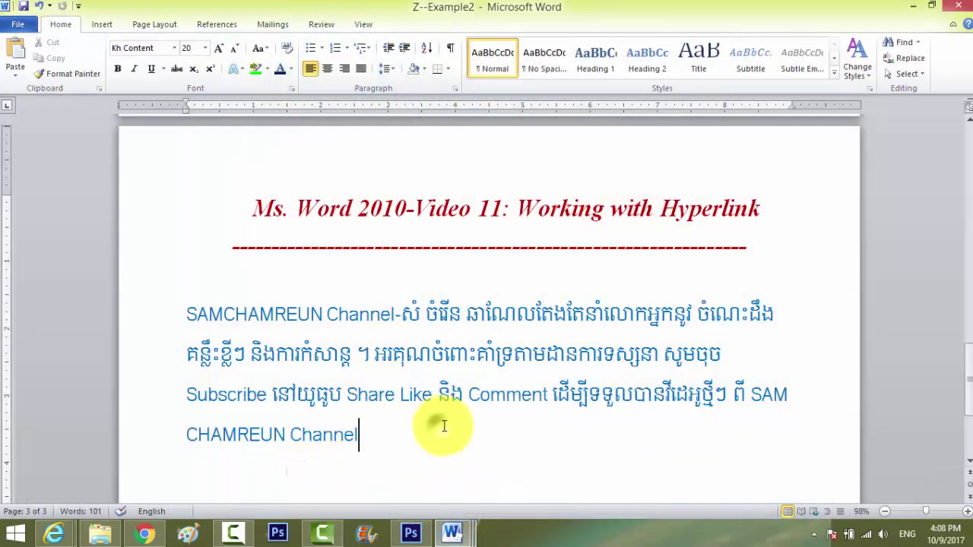
left_click(378, 358)
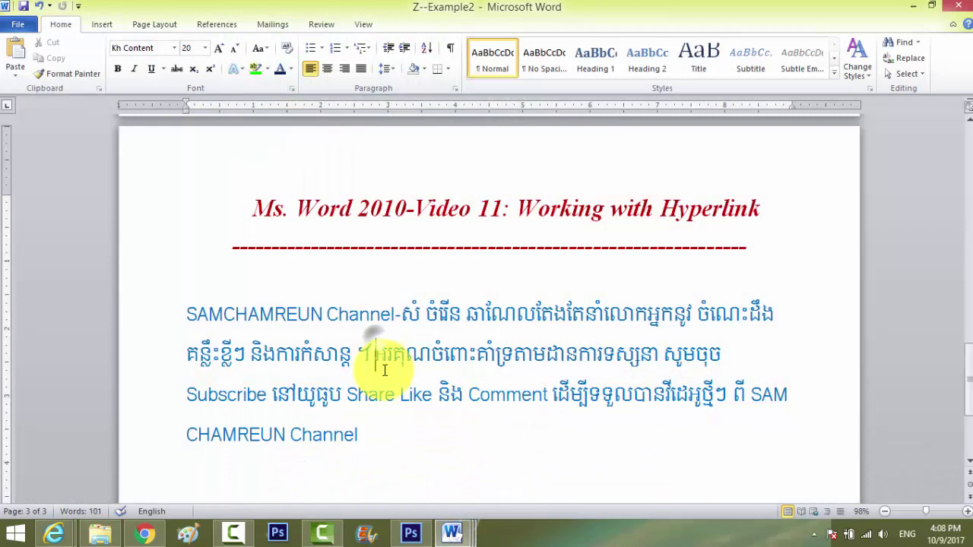
left_click(388, 439)
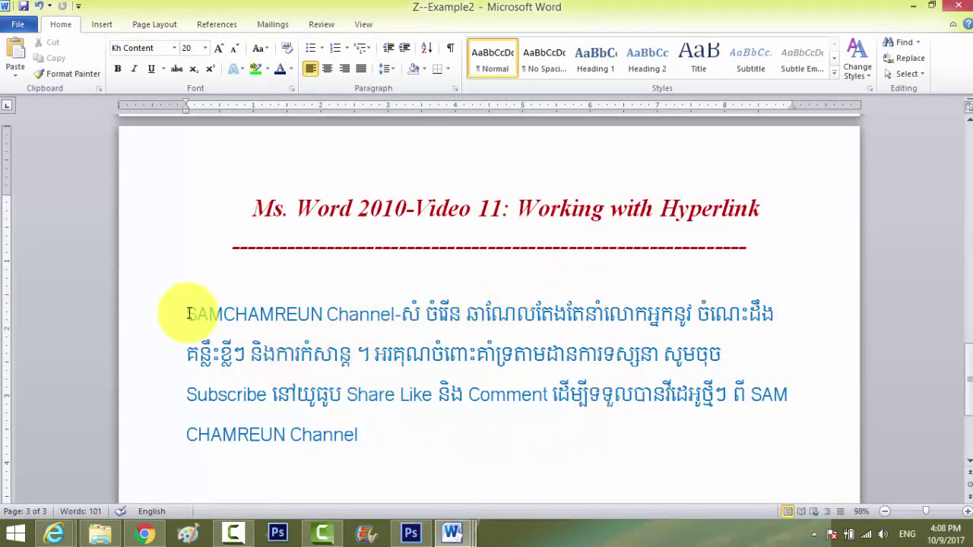
left_click_drag(186, 314, 378, 335)
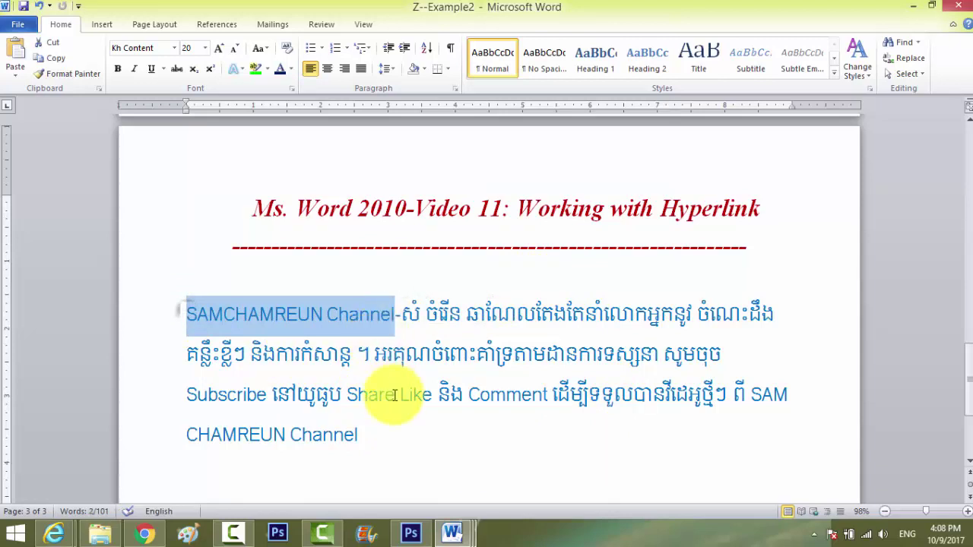
- Open Insert Hyperlink for the selected channel name, ready to fill the Address field
right_click(301, 316)
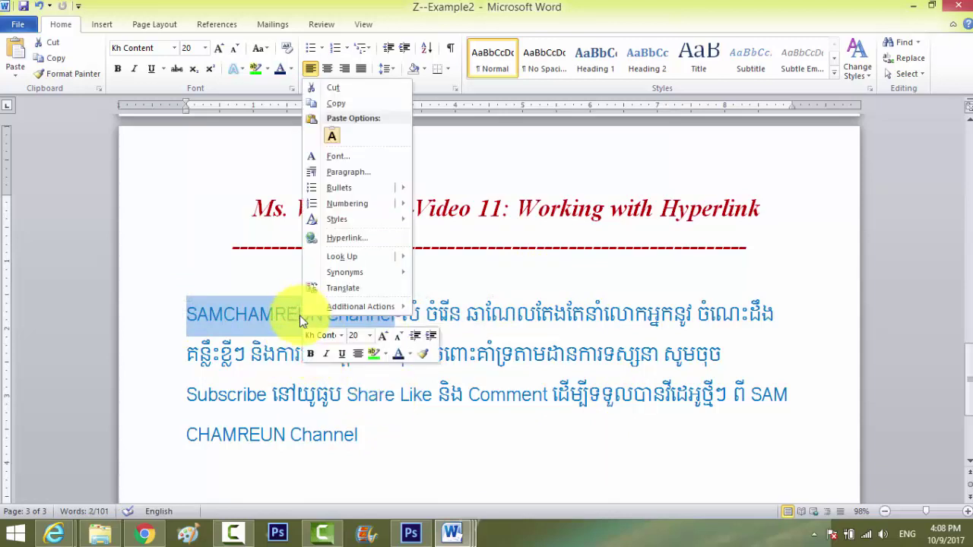
left_click(338, 240)
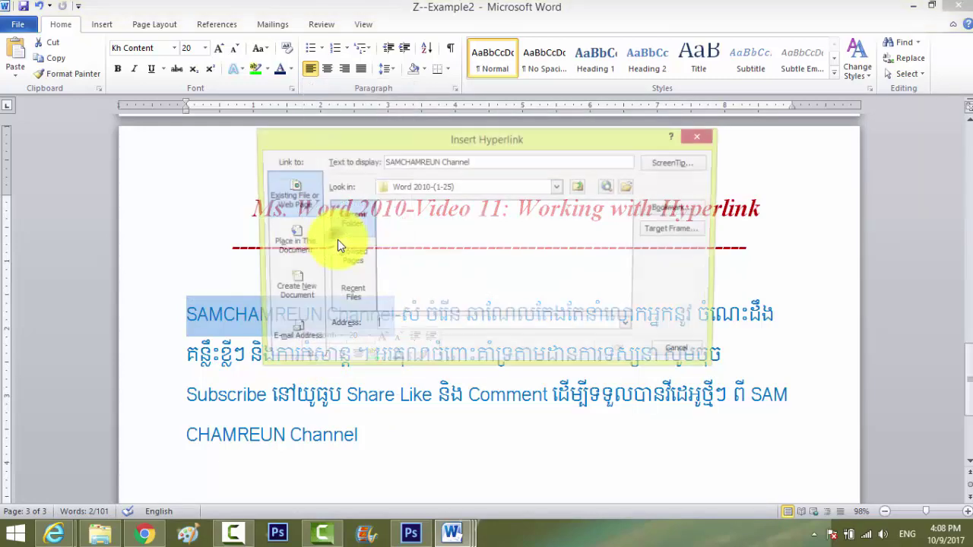
left_click_drag(475, 138, 455, 143)
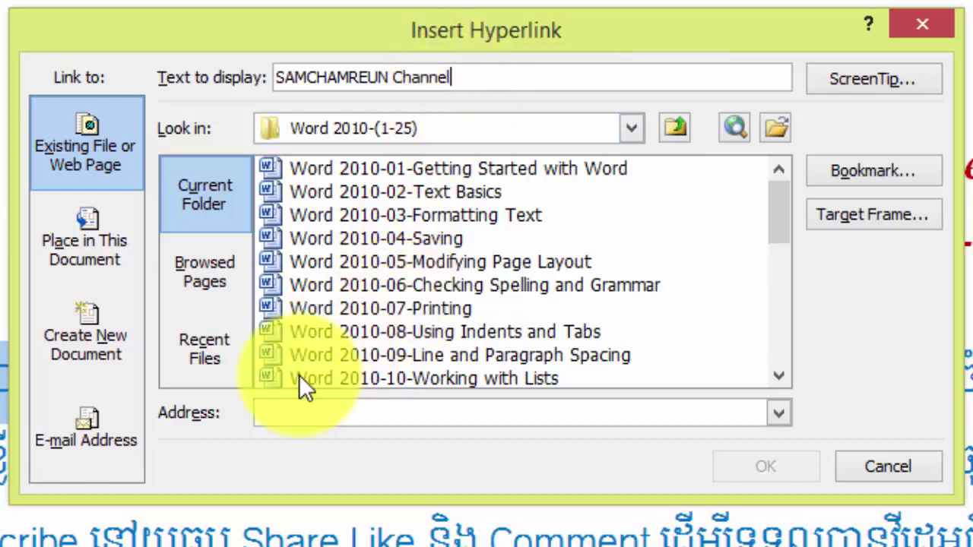
left_click(266, 415)
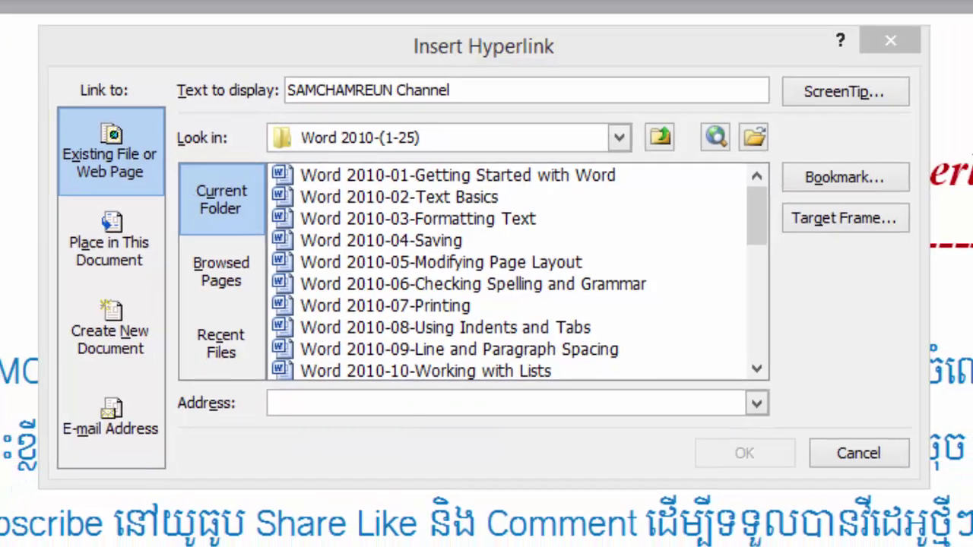
- Switch to the YouTube channel window and select its page address for copying
mouse_move(67, 534)
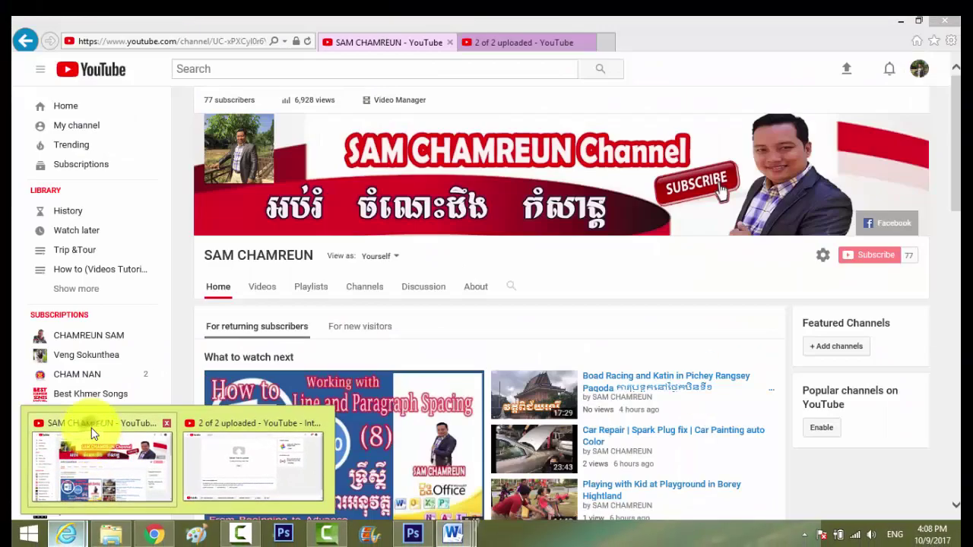
left_click(93, 433)
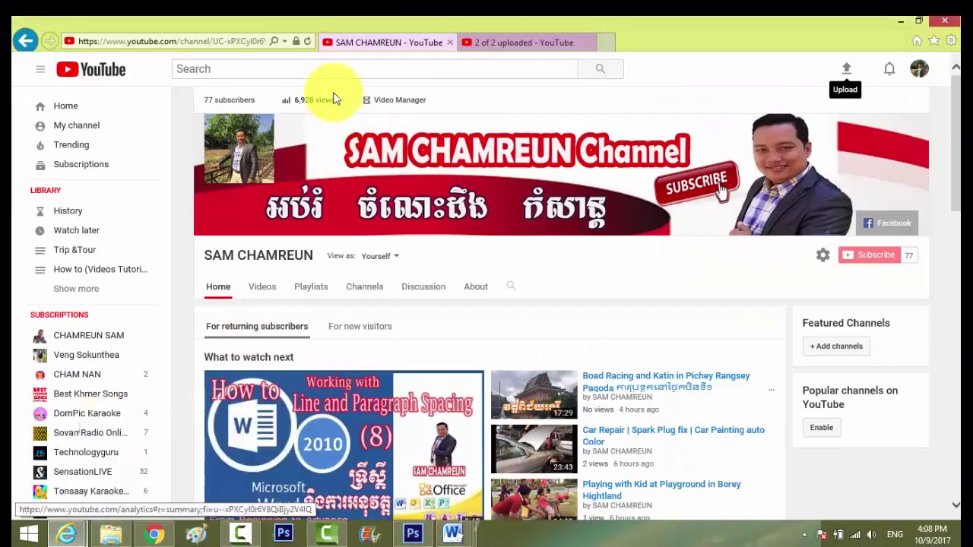
left_click(225, 42)
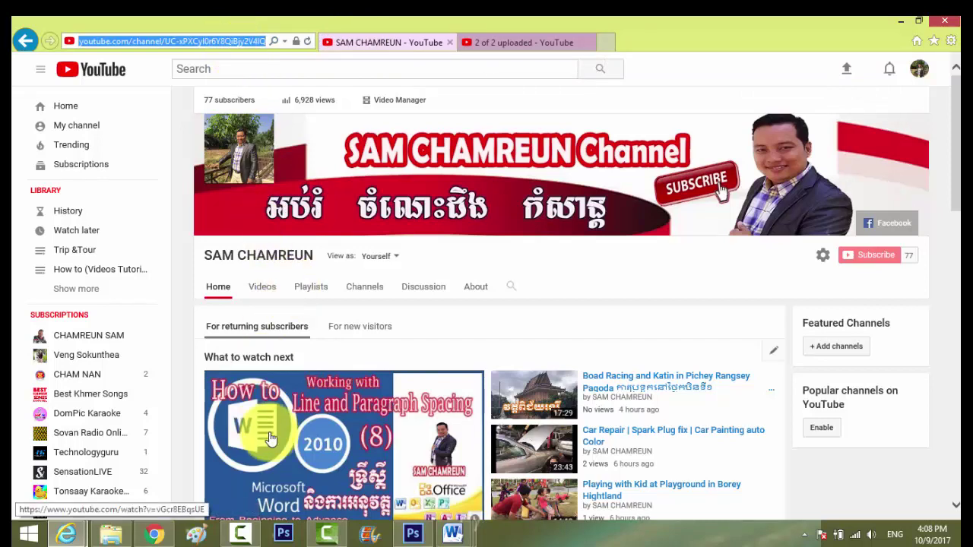
- Back in Word, paste the YouTube channel address and confirm the SAMCHAMREUN Channel hyperlink
mouse_move(453, 535)
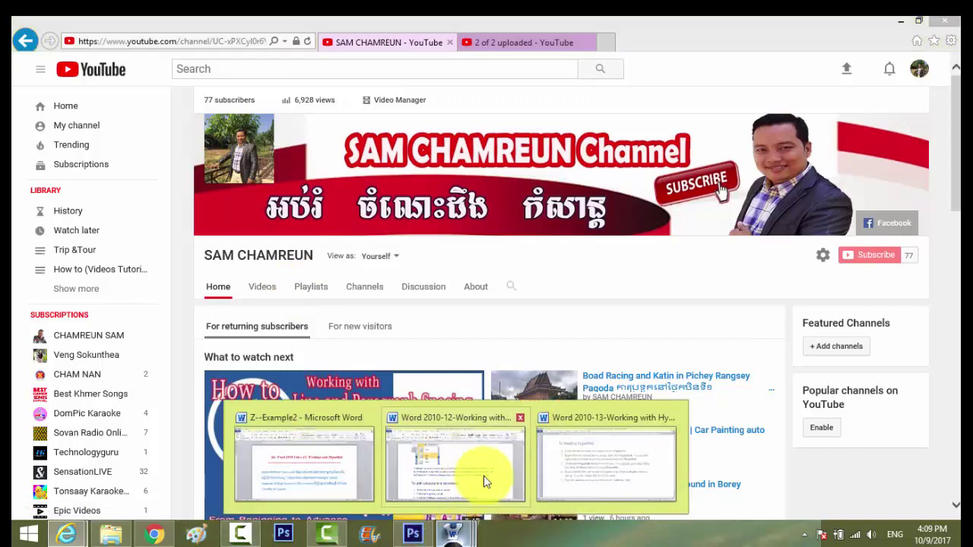
mouse_move(499, 467)
left_click(339, 448)
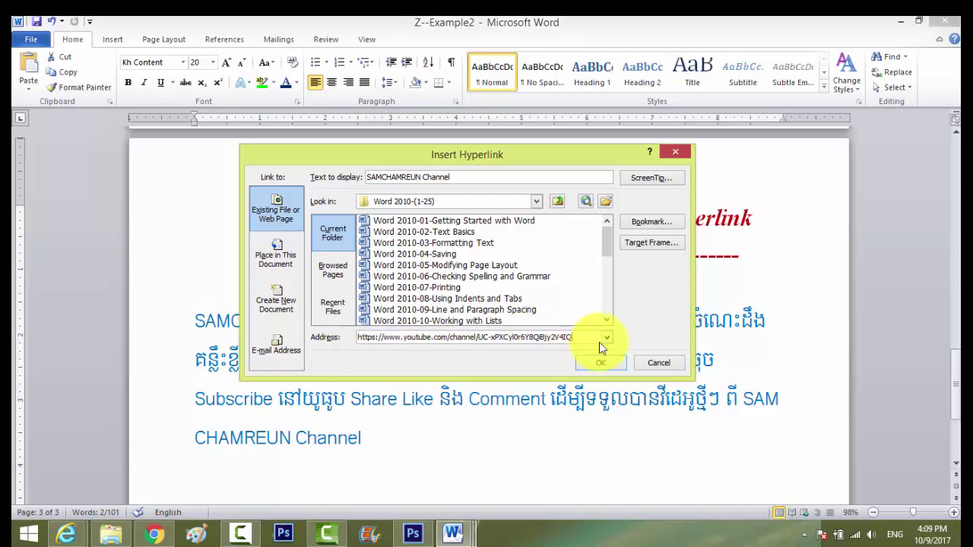
left_click(606, 363)
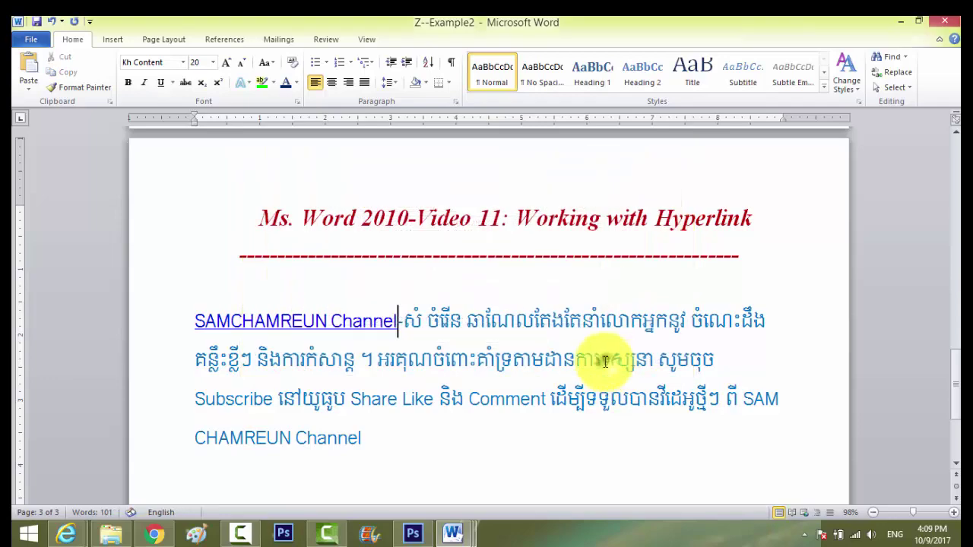
mouse_move(308, 321)
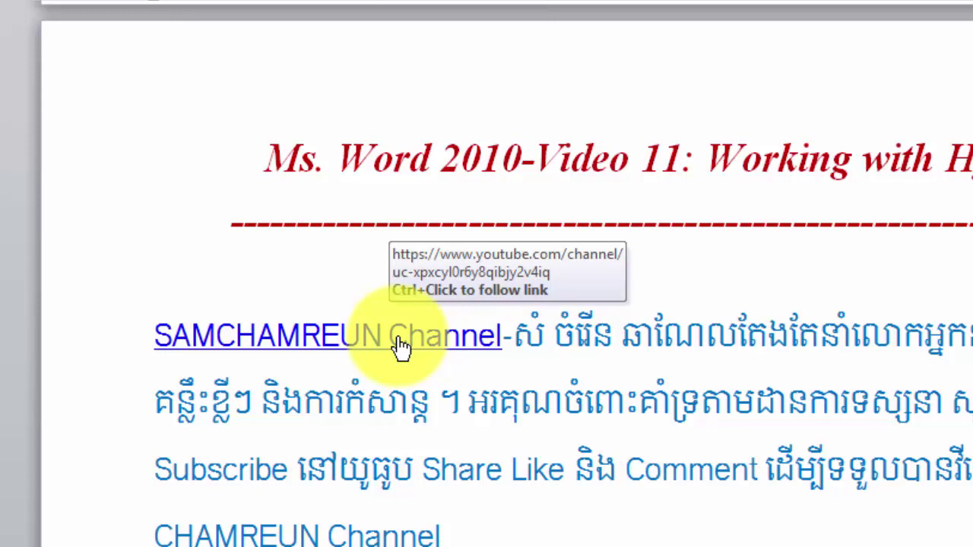
- Follow the new channel hyperlink to test it, then close the SAM CHAMREUN page
left_click(396, 342, "ctrl")
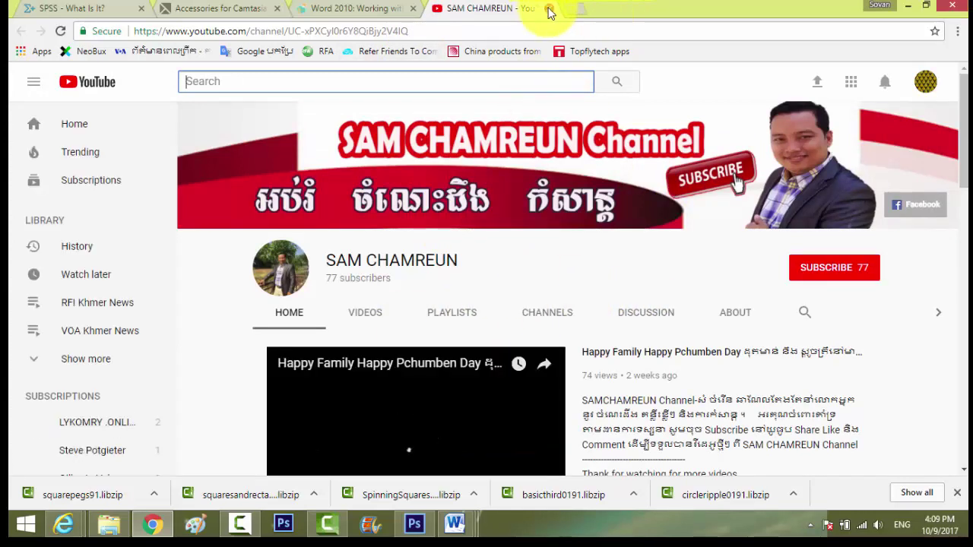
left_click(549, 9)
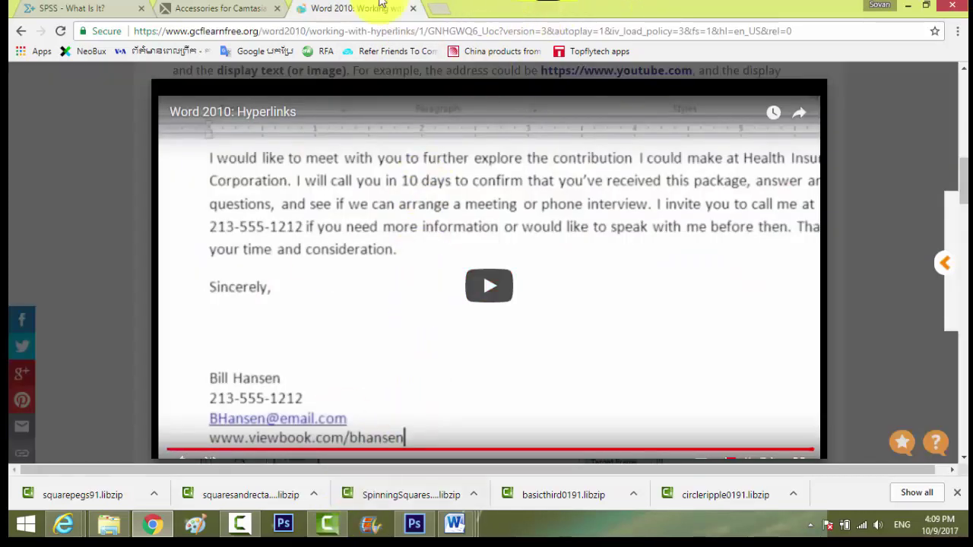
- Minimize the browser and start a new line after 'CHAMREUN Channel' in Z--Example2
left_click(908, 5)
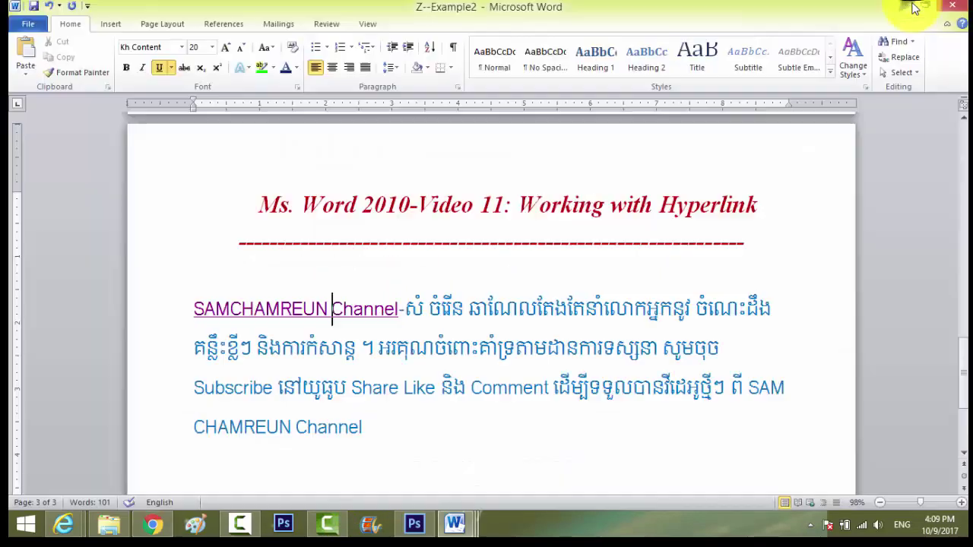
left_click(353, 310)
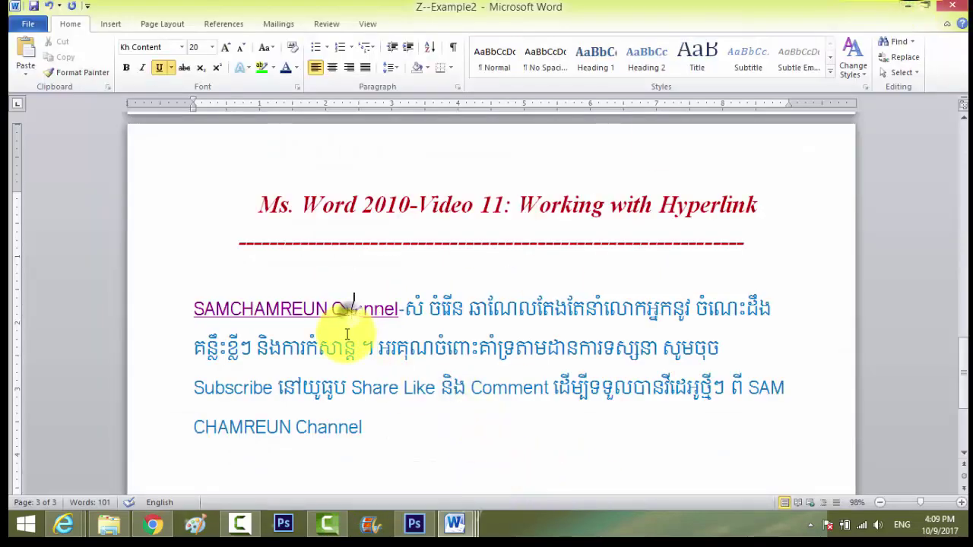
left_click(349, 387)
scroll(432, 416, "down", 1)
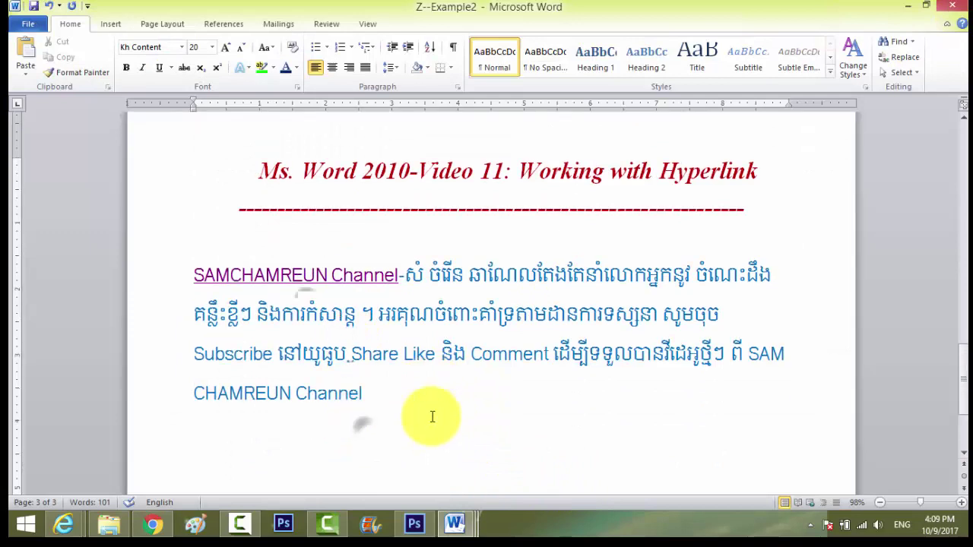
scroll(432, 416, "down", 1)
left_click(410, 372)
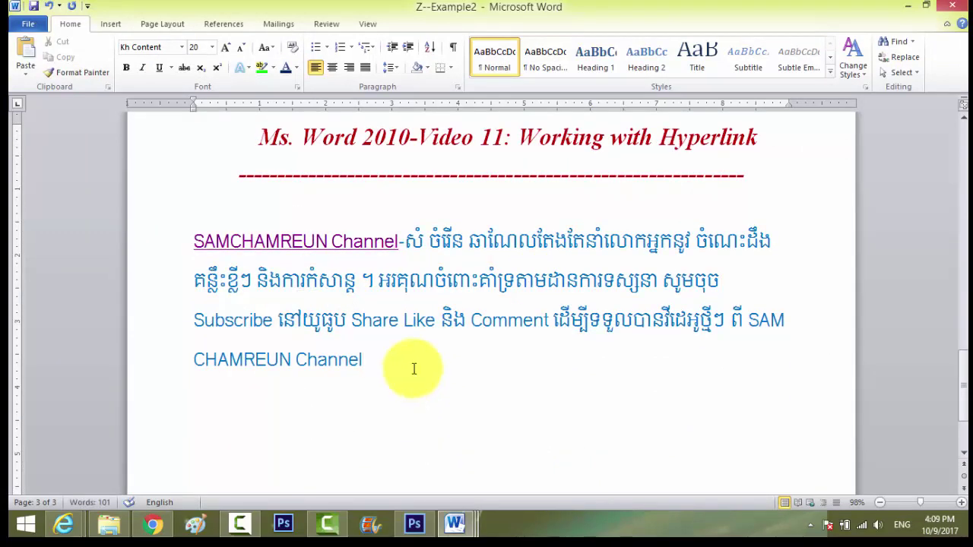
scroll(415, 374, "down", 1)
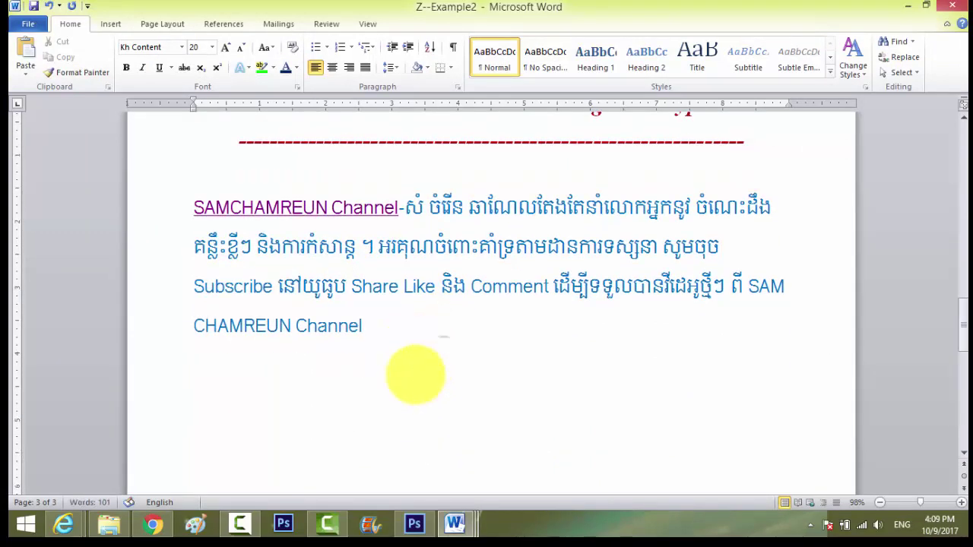
key("Return")
type("ការភ្ជាប់ជាមួ")
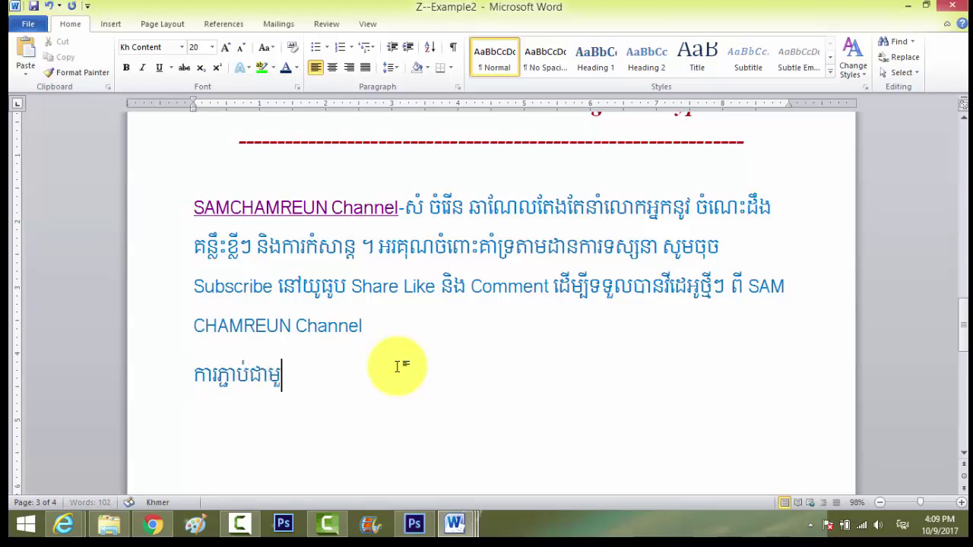
- Type the Khmer line 'ការភ្ជាប់ជាមួយរូបៈ លោកអ្នកអាចចុចលើរូបភាពដើម្បីទទួលបានព័ត៌មានលម្អិត', correcting a typo
type("យរូប")
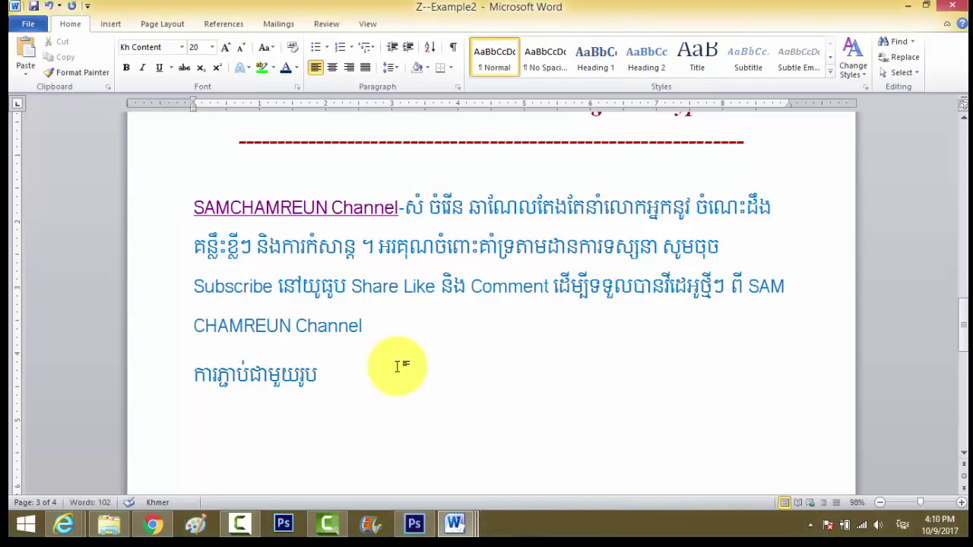
type("លោក")
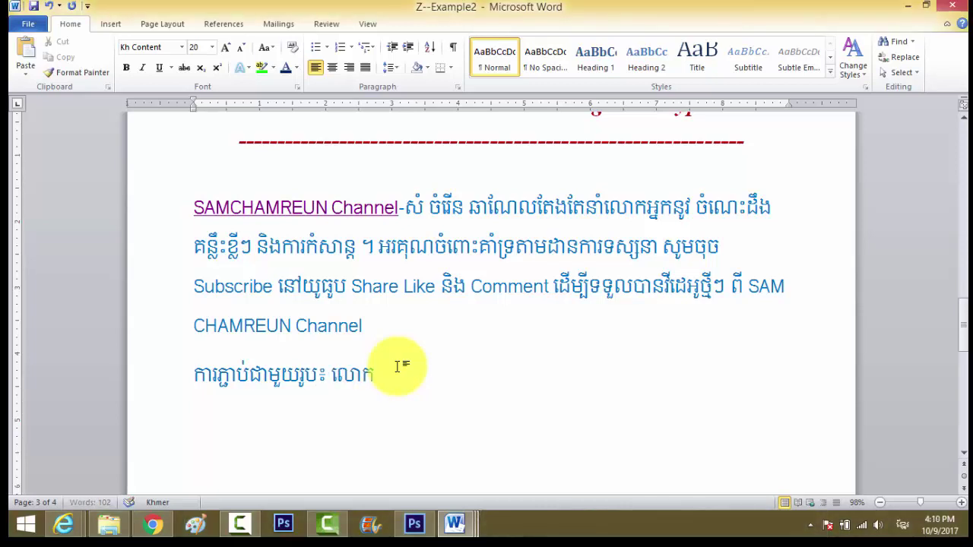
type("អ្នកអាចចុចល")
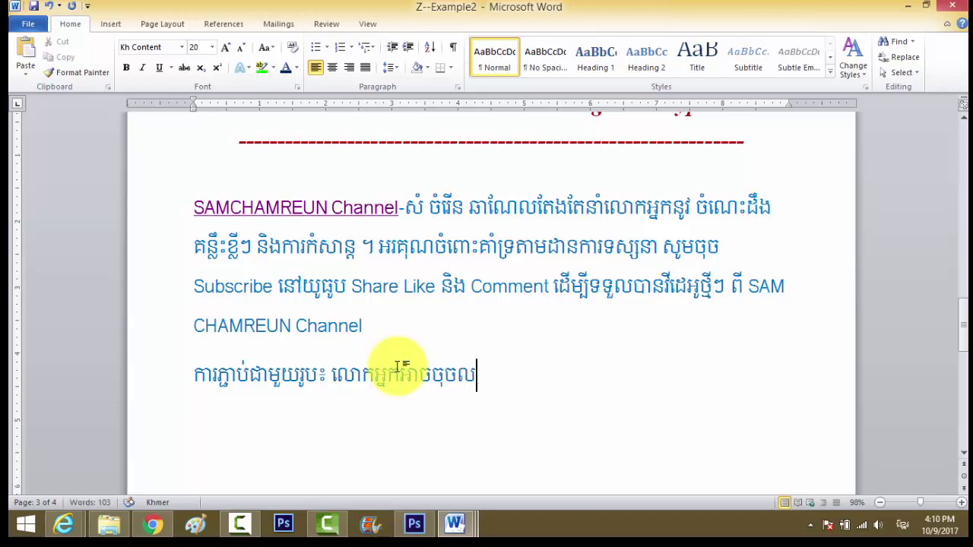
type("ើ")
type("ម")
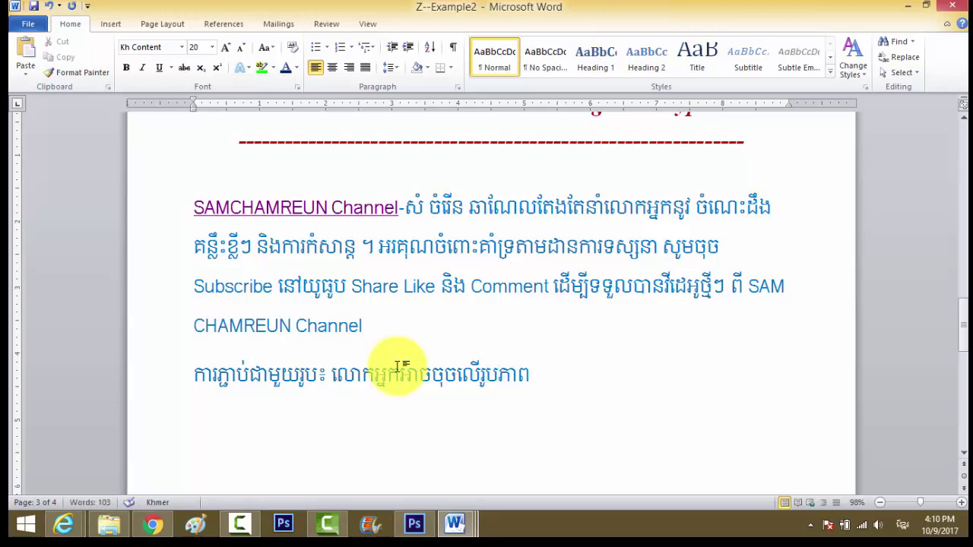
type("ដើម្បី")
type("ទទួ")
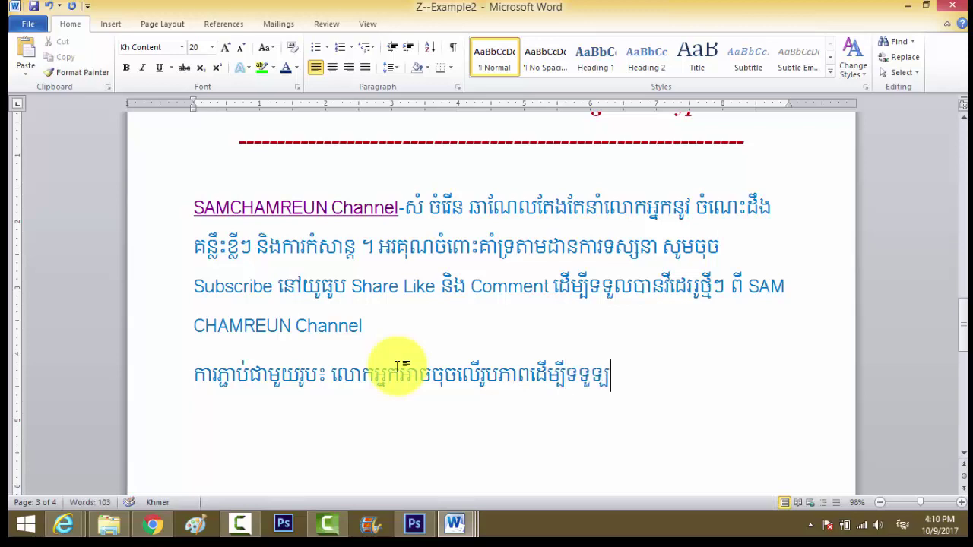
key("BackSpace")
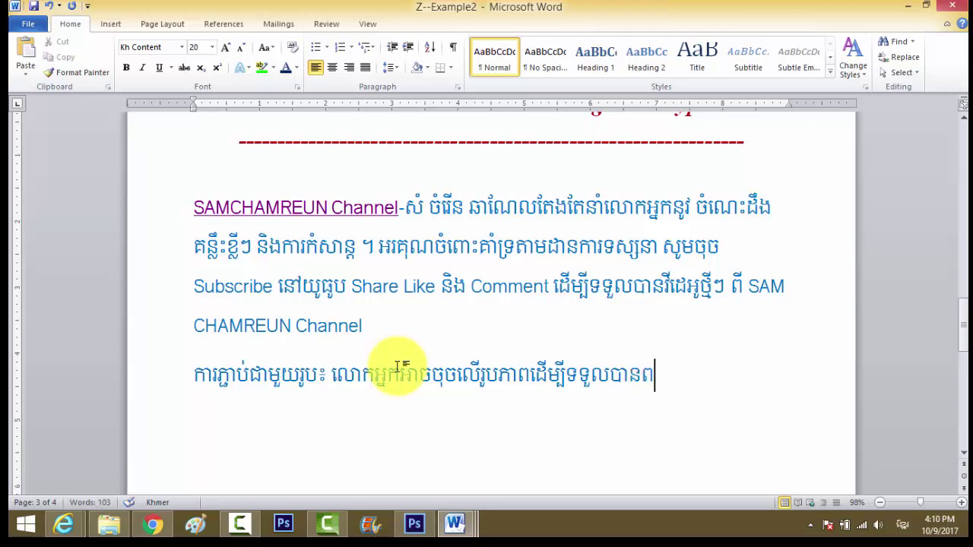
type("ត៌")
type("មានលម្អ")
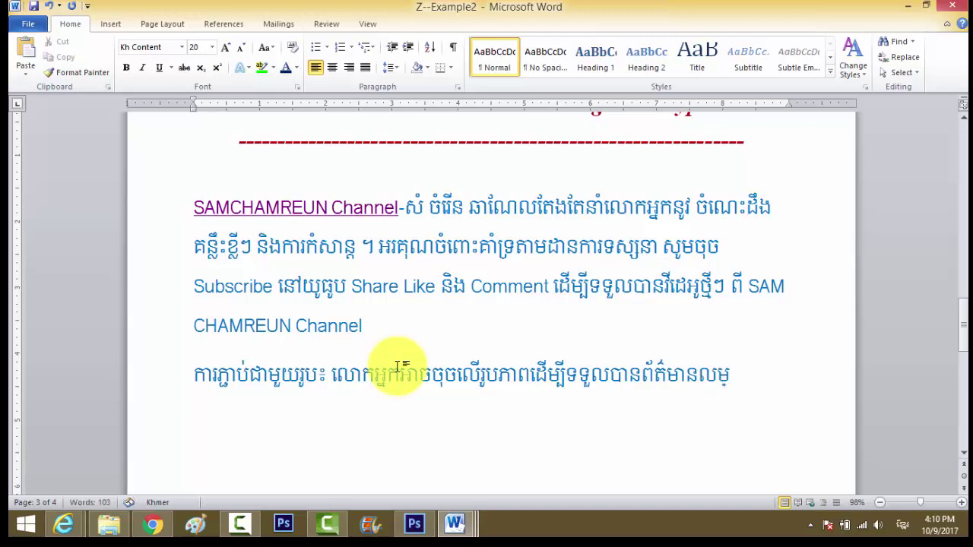
type("ិត")
- Start inserting a picture and browse to Scholar (E:) > 00-YOUTUBE > 00-Khmer-Edu > CHAMREUN Photo
left_click(115, 23)
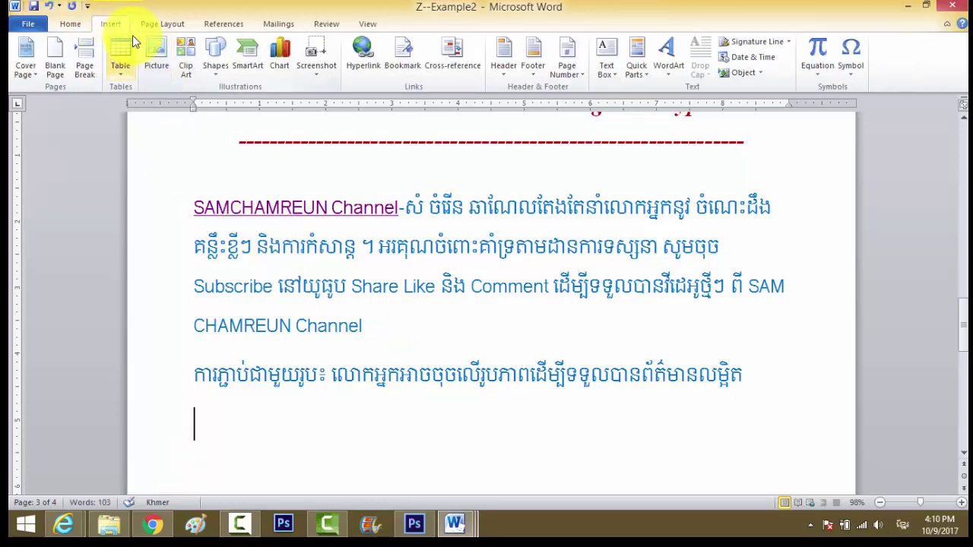
left_click(169, 59)
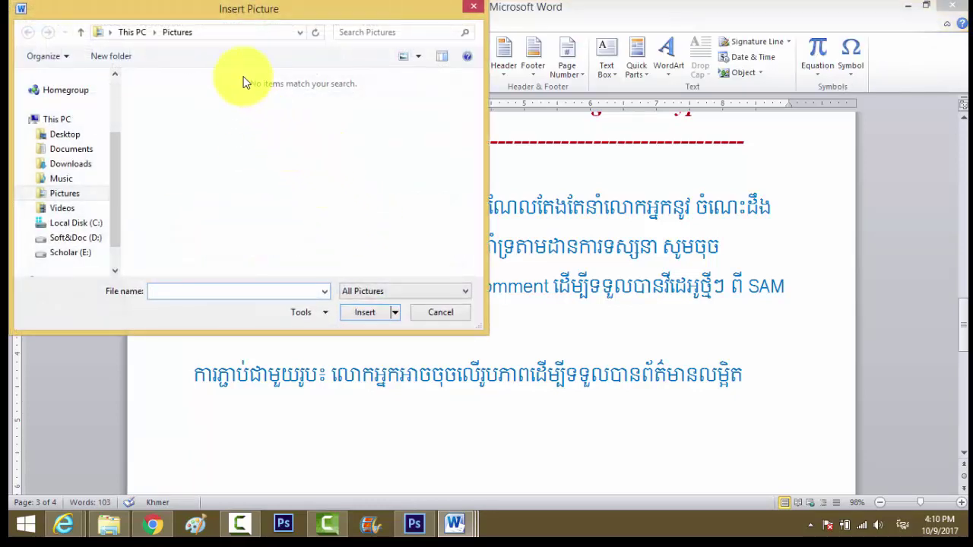
left_click_drag(247, 17, 320, 47)
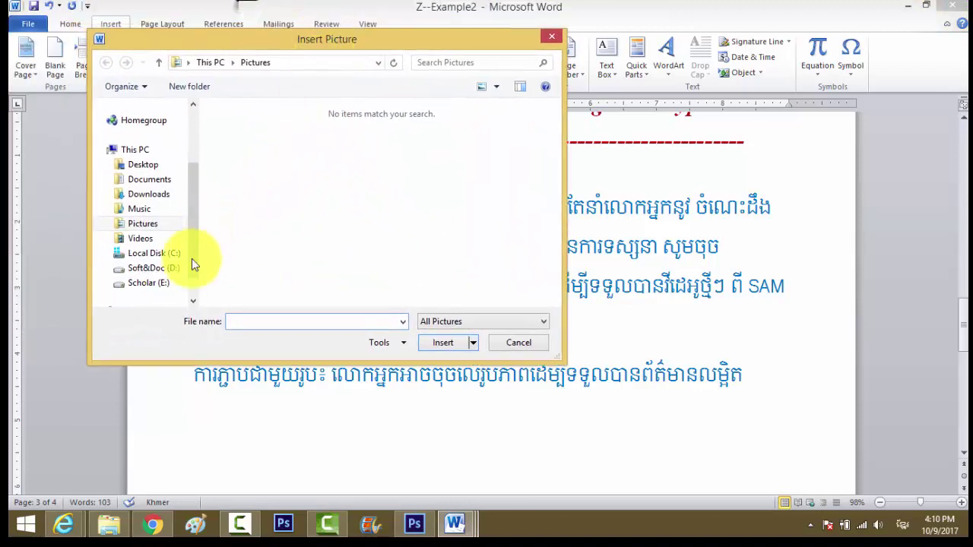
left_click(154, 286)
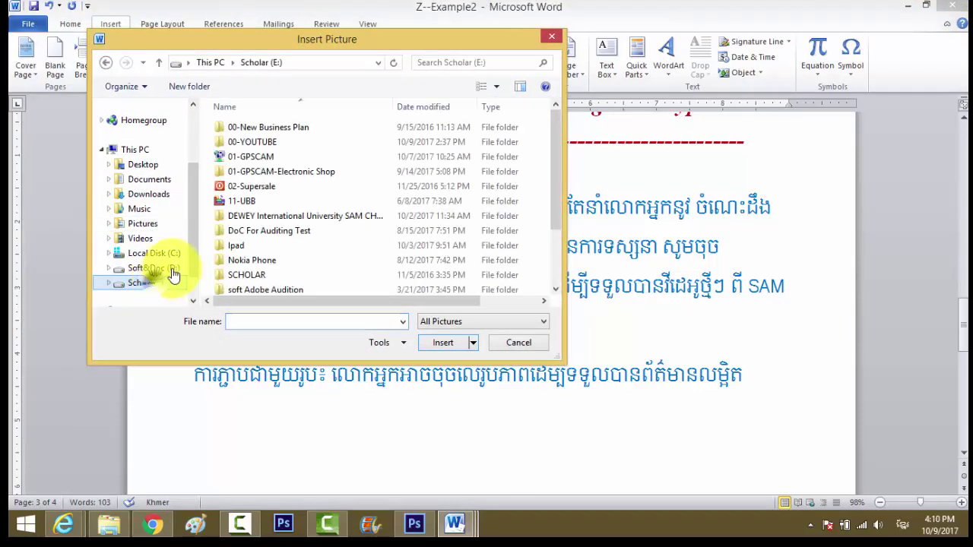
double_click(260, 142)
double_click(259, 142)
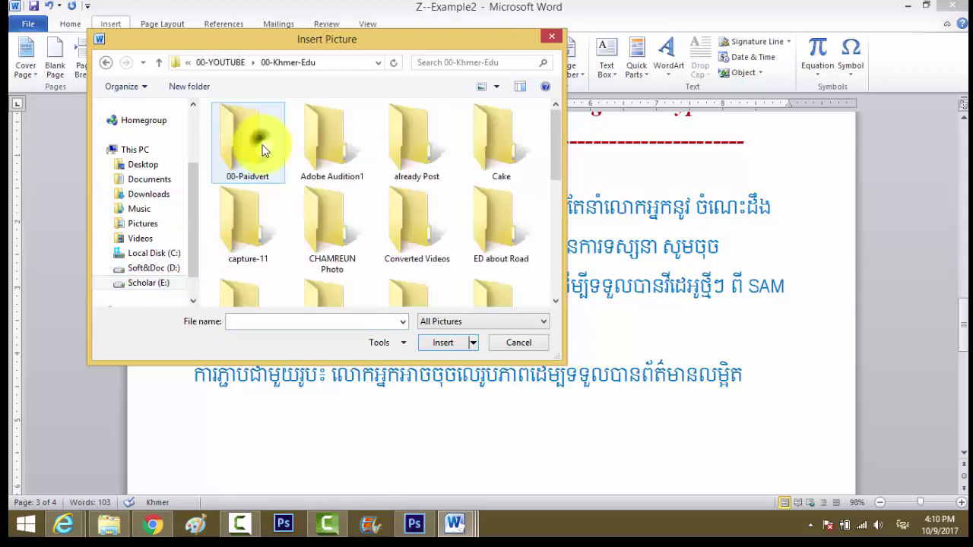
double_click(332, 220)
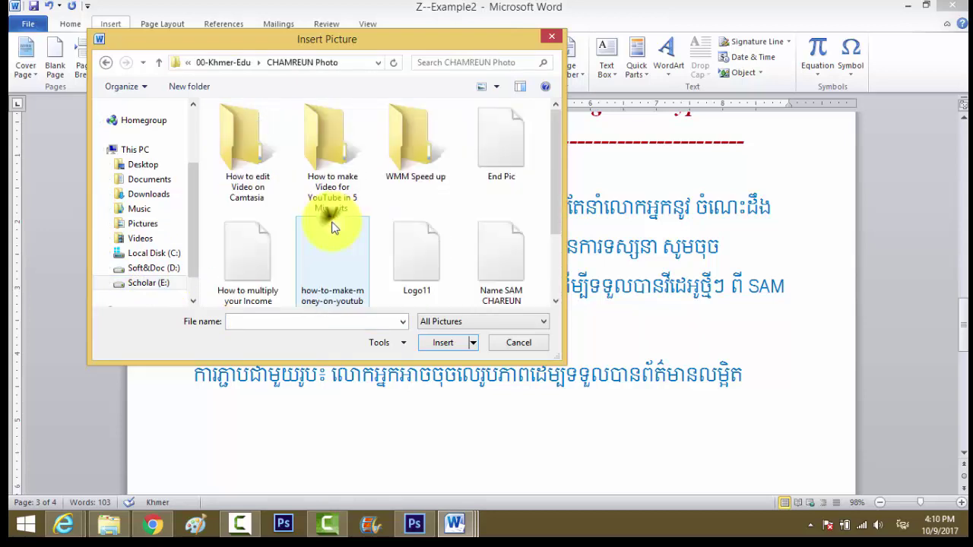
- Insert the Logo11 image from the CHAMREUN Photo folder
scroll(426, 274, "down", 3)
scroll(425, 274, "up", 3)
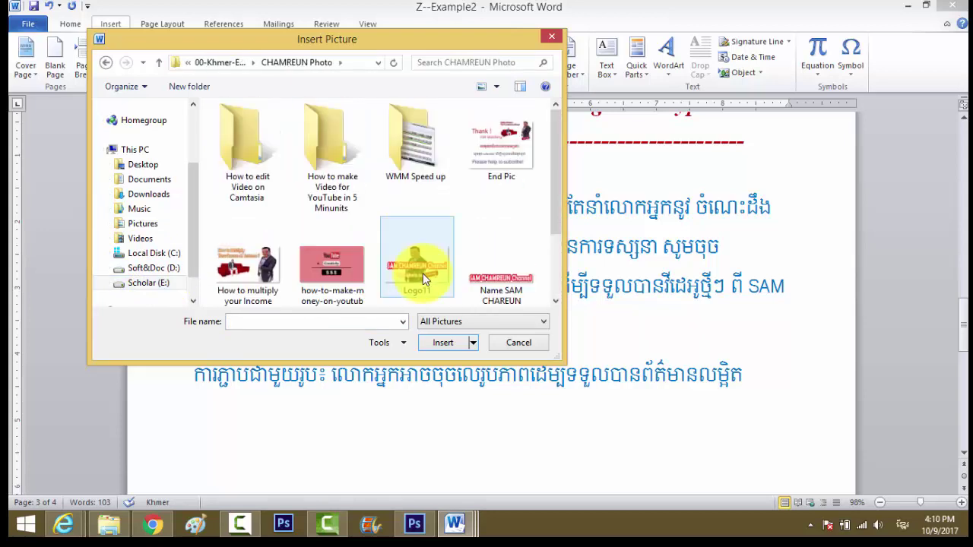
scroll(430, 256, "up", 1)
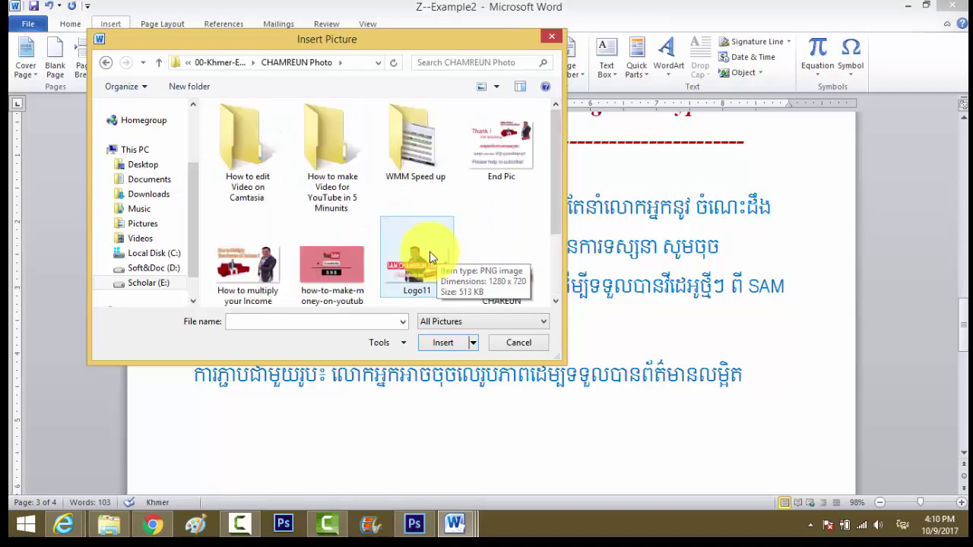
scroll(430, 257, "down", 1)
left_click(431, 259)
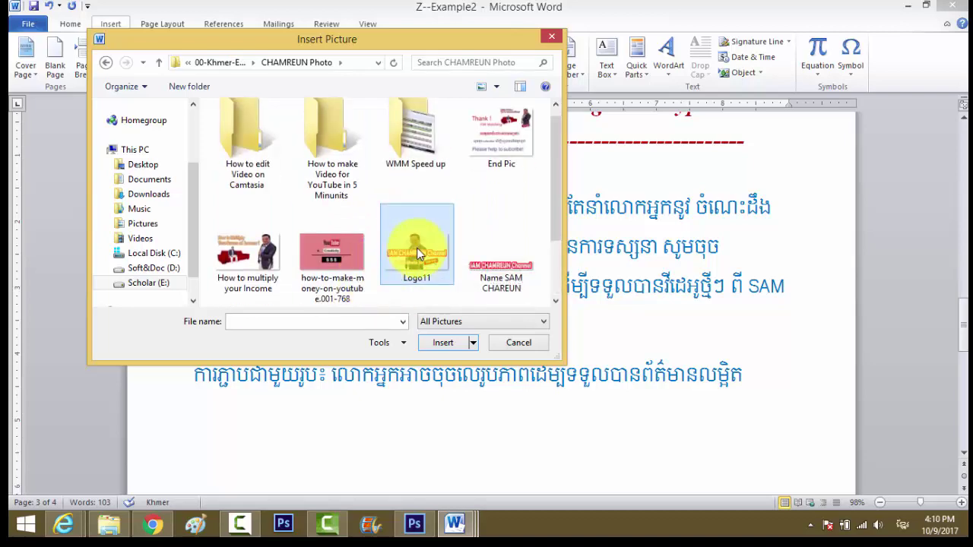
double_click(431, 259)
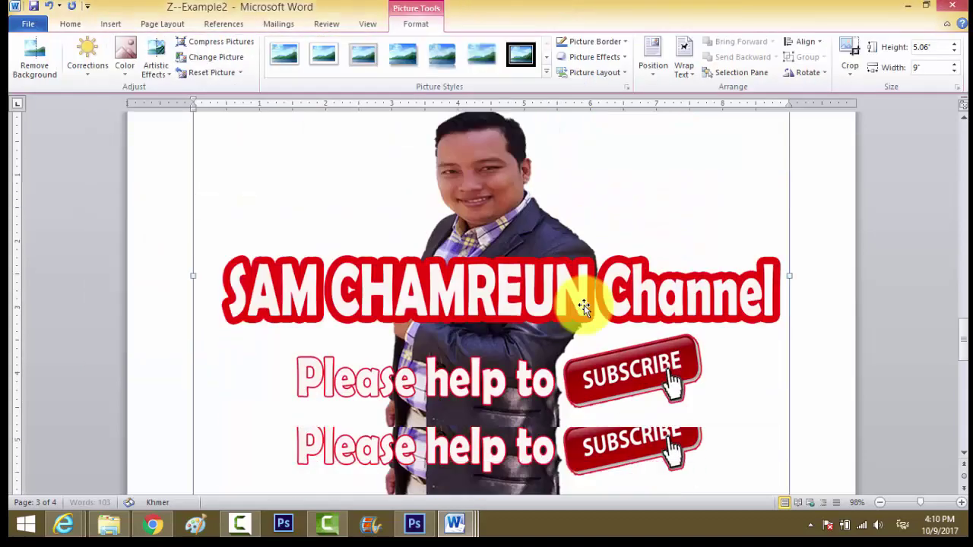
- Resize the banner picture to 3.68 by 2.07 inches and set it In Front of Text
mouse_move(789, 209)
left_mouse_down()
mouse_move(393, 386)
mouse_move(388, 403)
left_mouse_up()
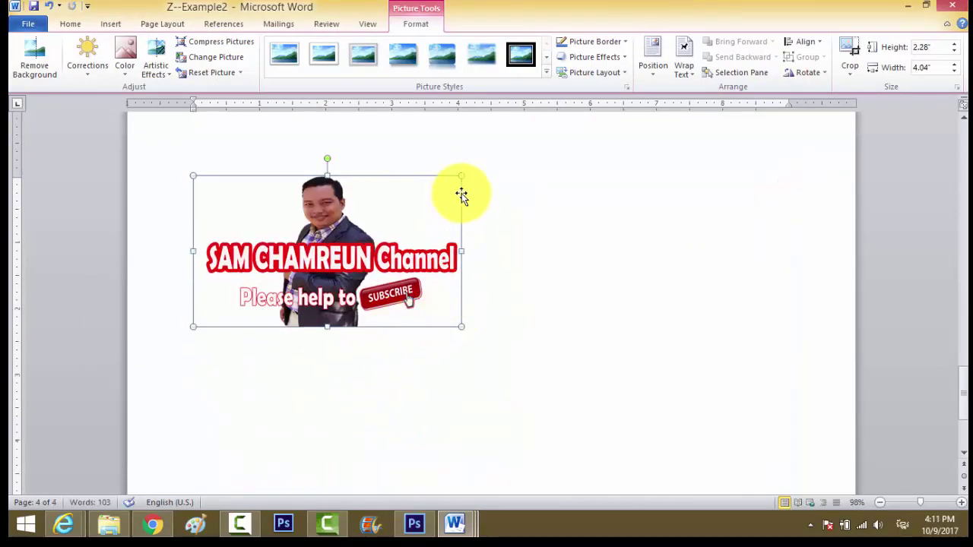
left_click_drag(460, 175, 426, 223)
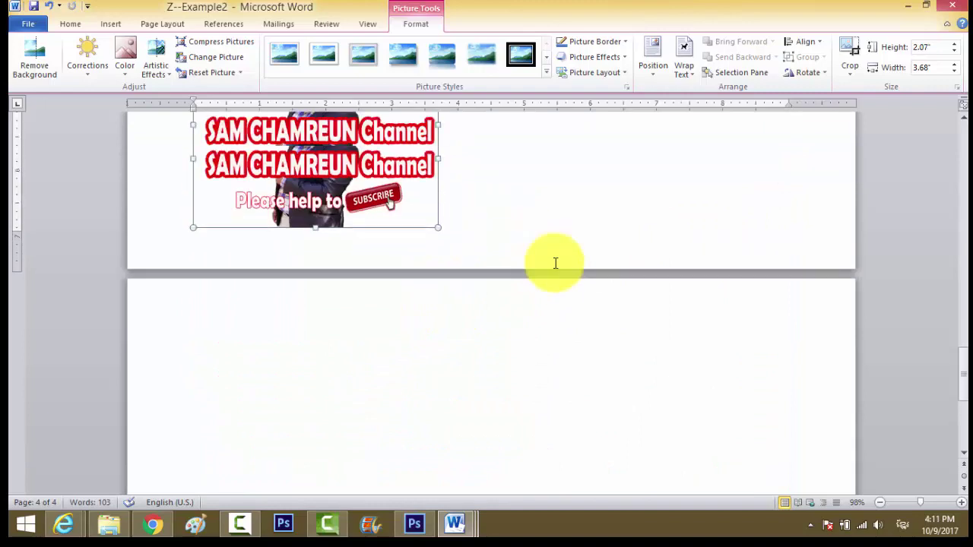
scroll(462, 282, "down", 4)
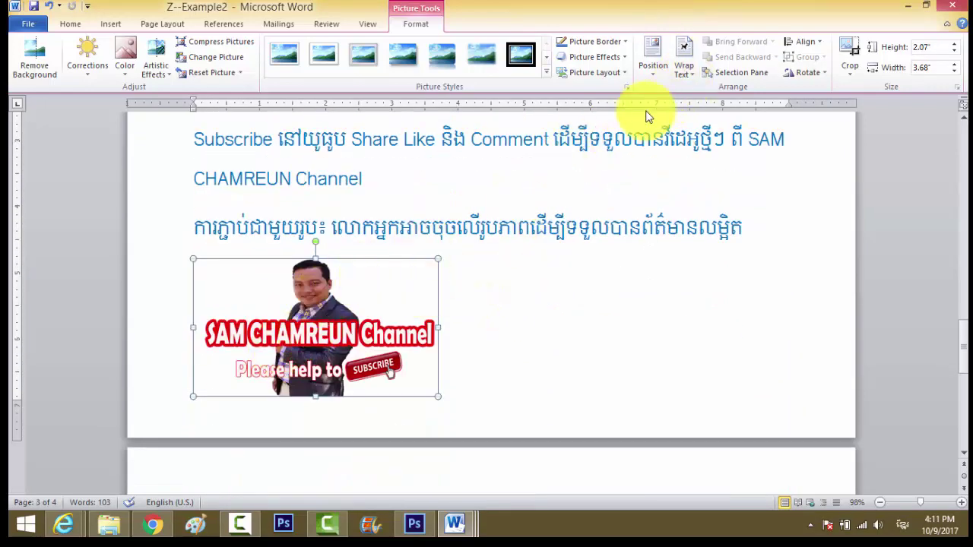
left_click(684, 76)
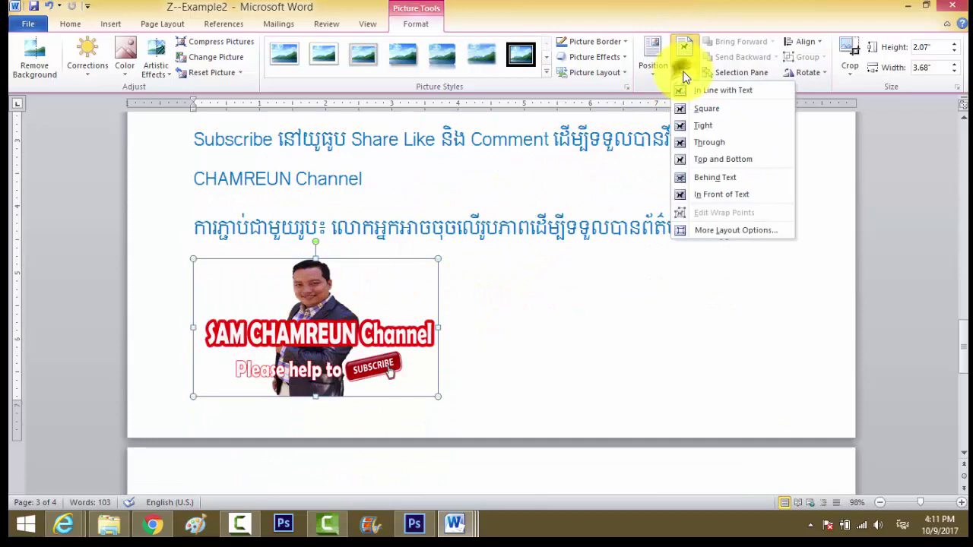
left_click(710, 194)
- Move the banner picture so it sits centred beneath the Khmer line
left_click_drag(328, 312, 465, 310)
left_click(651, 276)
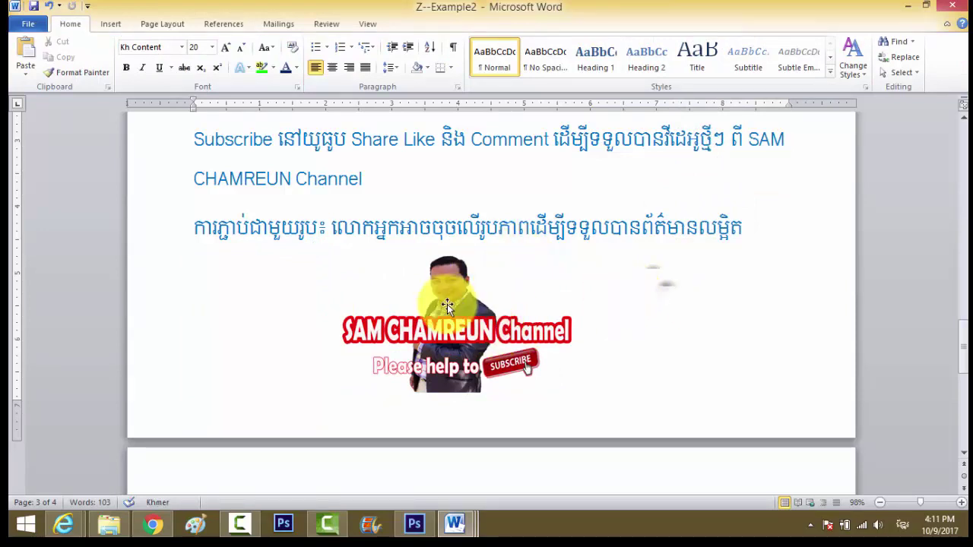
left_click(451, 327)
left_click_drag(452, 327, 473, 308)
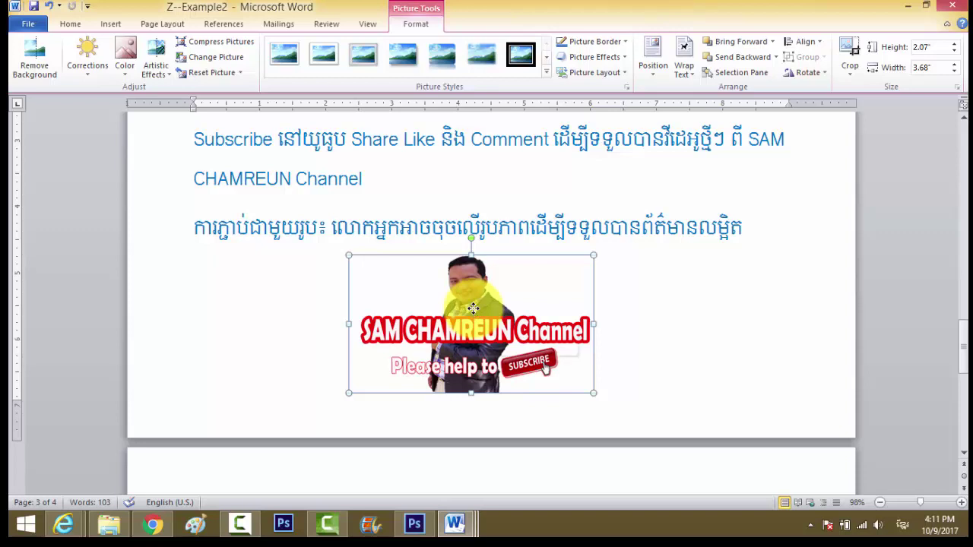
- Link the Logo11 picture to the YouTube channel address pasted into the Hyperlink dialog
right_click(473, 308)
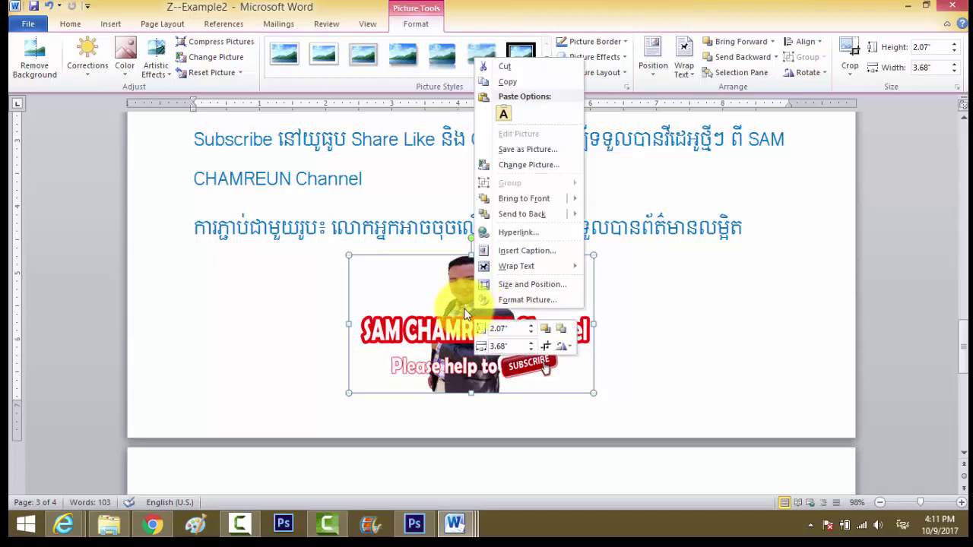
right_click(456, 284)
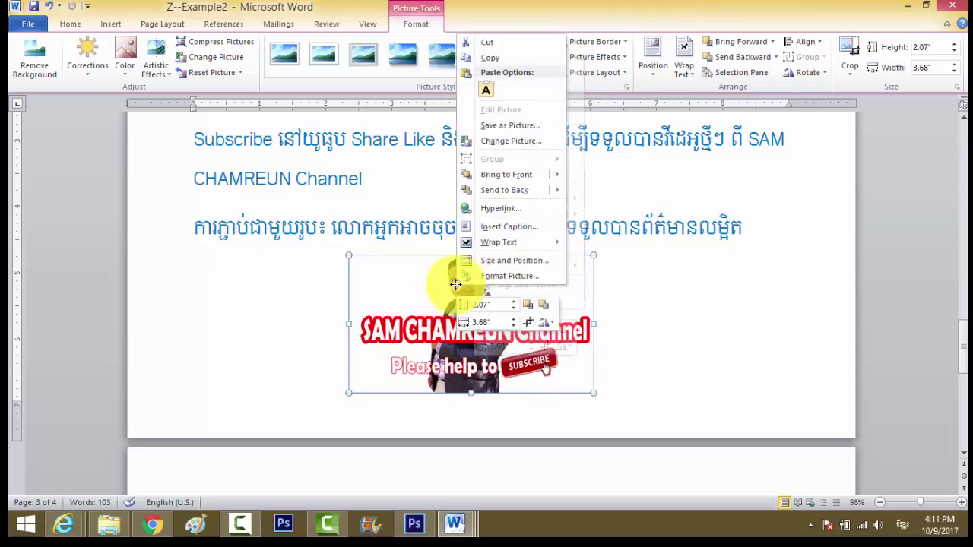
left_click(494, 211)
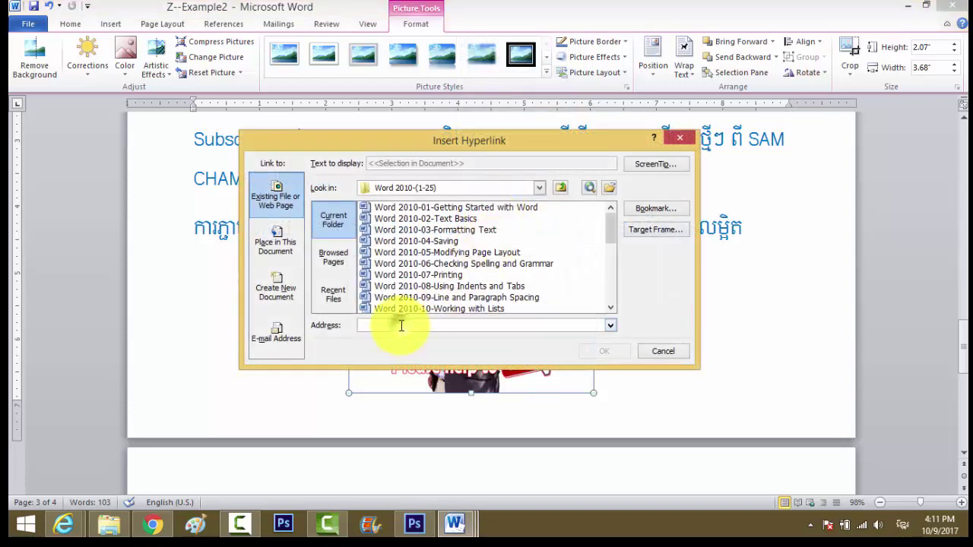
type("https://www.youtube.com/channel/UC-xPXCyl0r6Y8QiBjy2V4IQ")
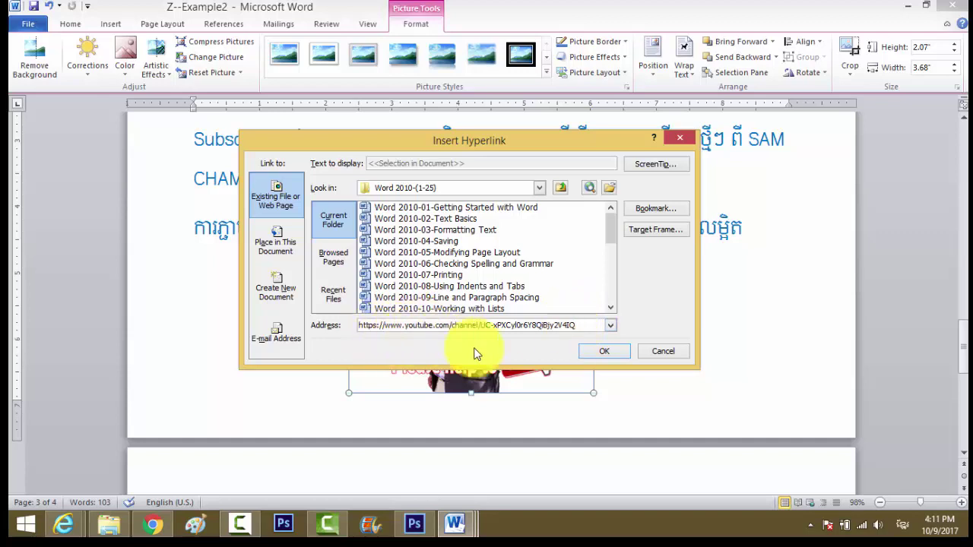
left_click(601, 353)
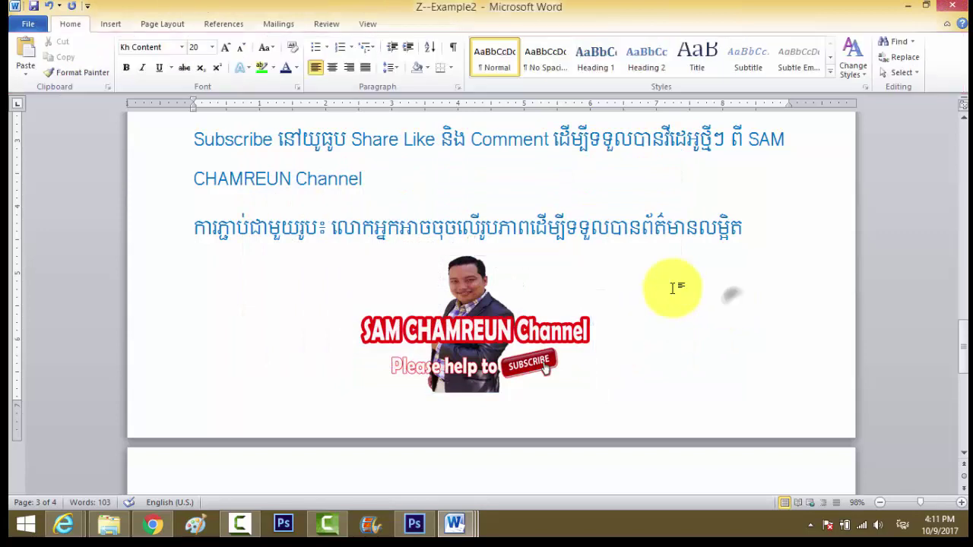
mouse_move(478, 317)
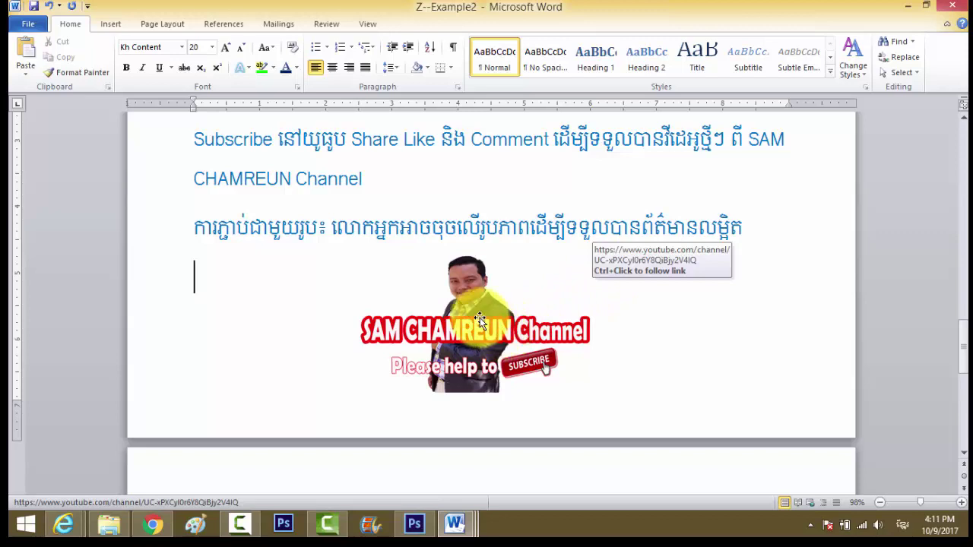
left_click(480, 324, "ctrl")
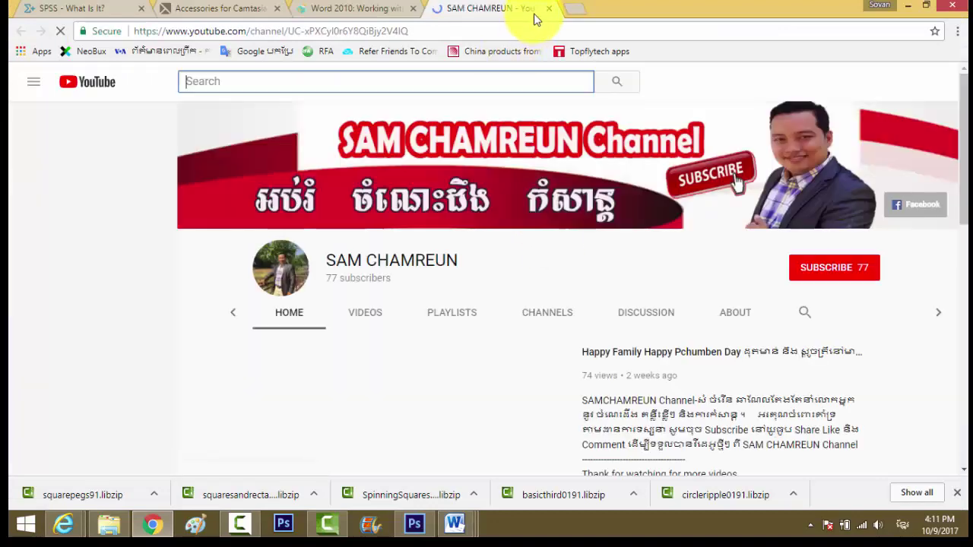
left_click(549, 7)
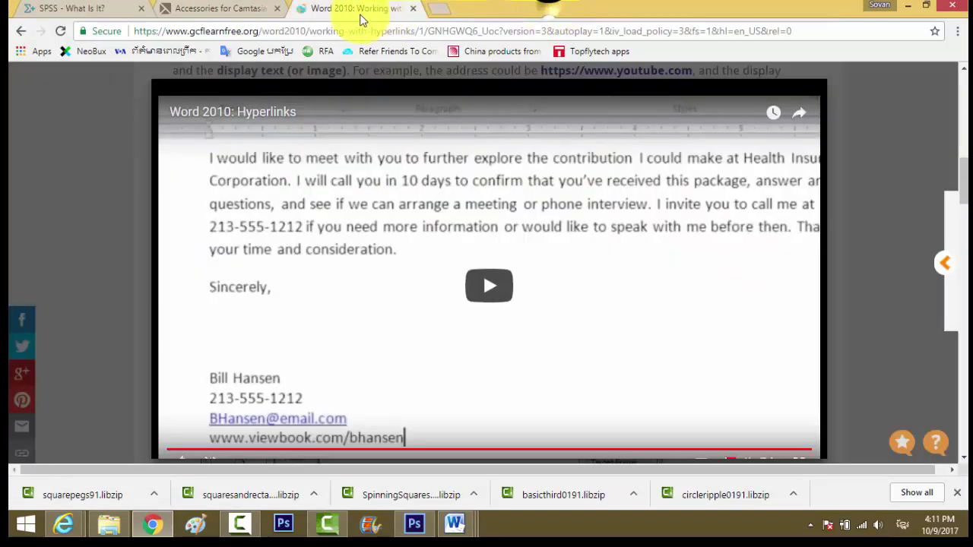
left_click(239, 7)
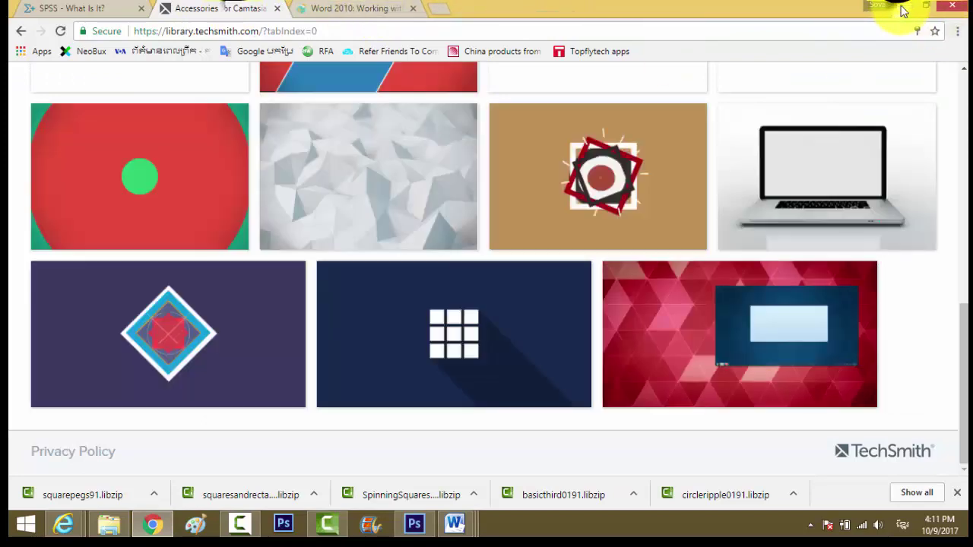
left_click(907, 6)
- Check the end of the CHAMREUN Channel line and the blank line beside the banner picture
scroll(667, 320, "up", 3)
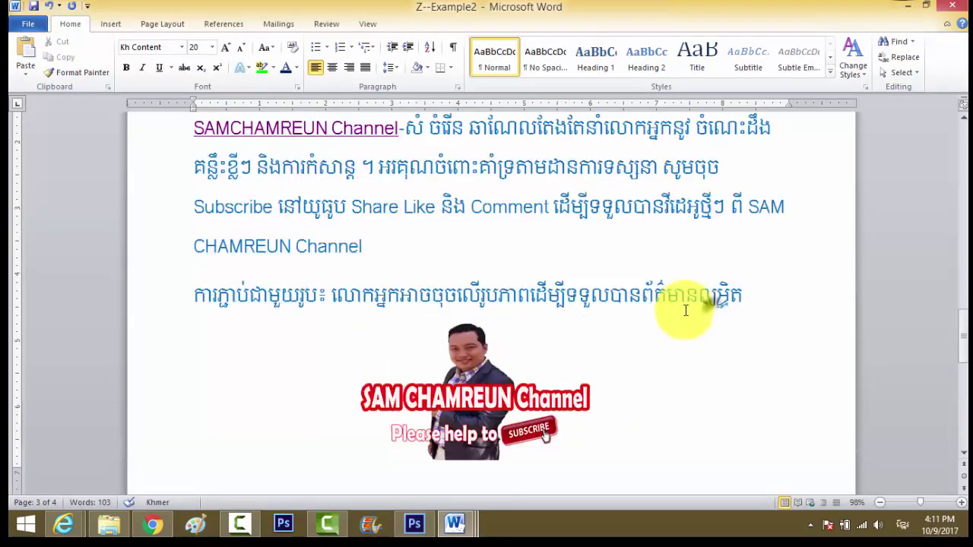
scroll(685, 311, "up", 1)
left_click(380, 293)
left_click_drag(404, 285, 231, 283)
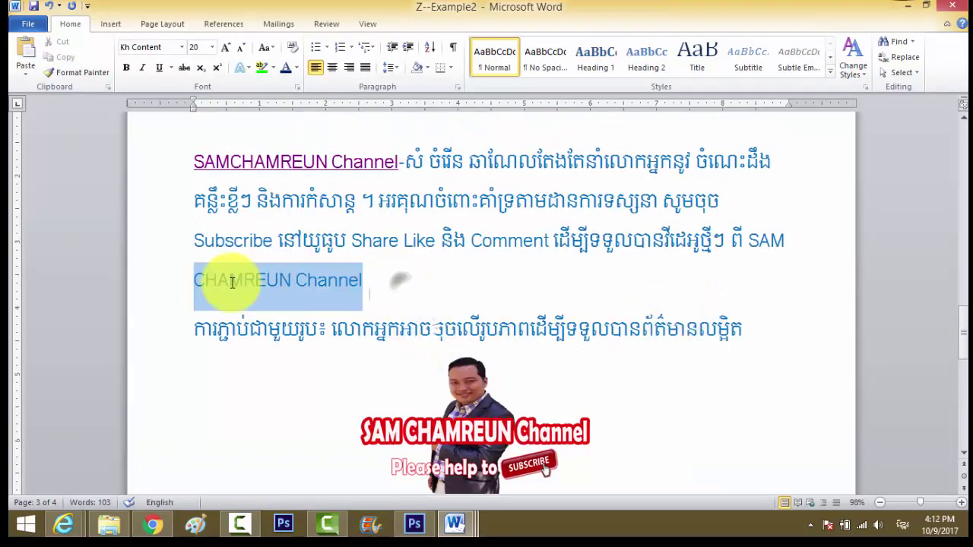
left_click(508, 284)
scroll(509, 284, "down", 3)
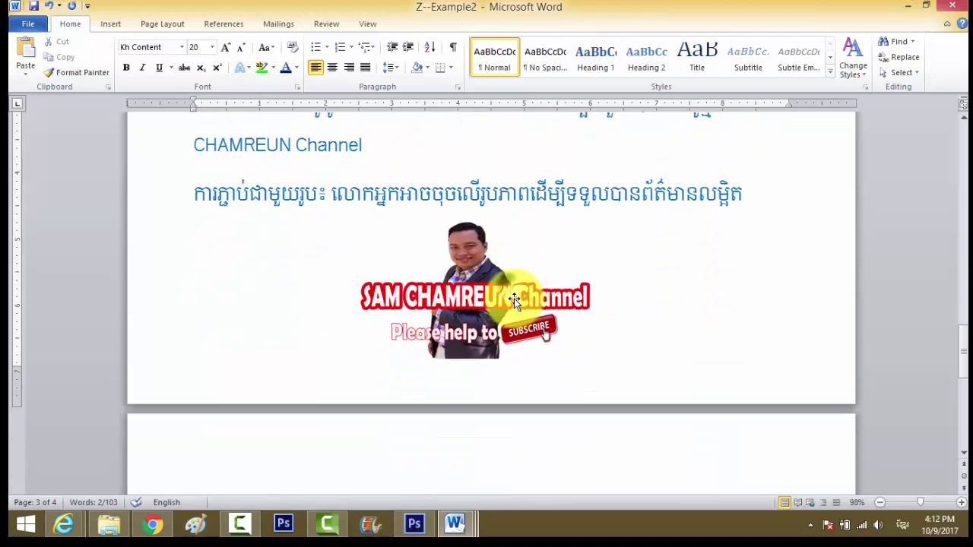
left_click(643, 296)
scroll(547, 322, "down", 3)
scroll(495, 282, "up", 4)
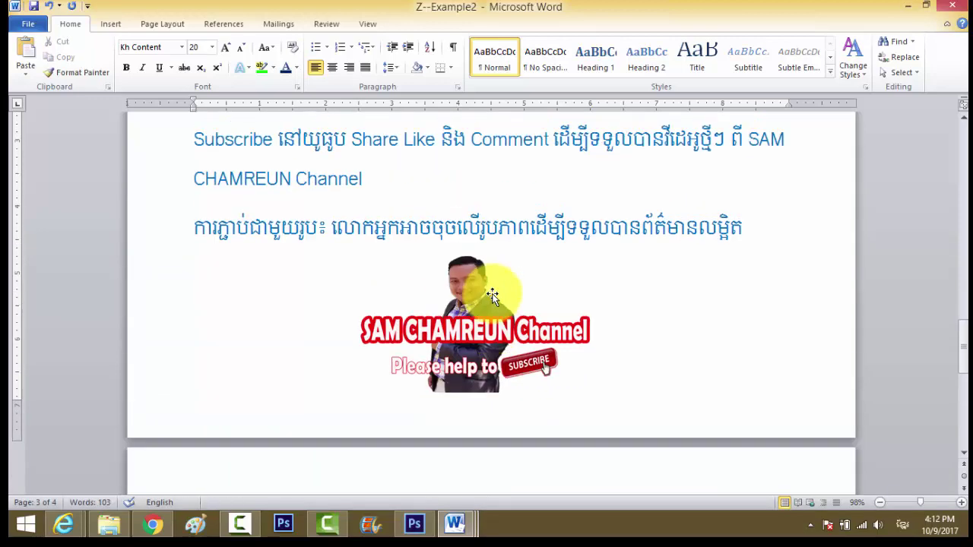
scroll(397, 321, "up", 2)
left_click(411, 279)
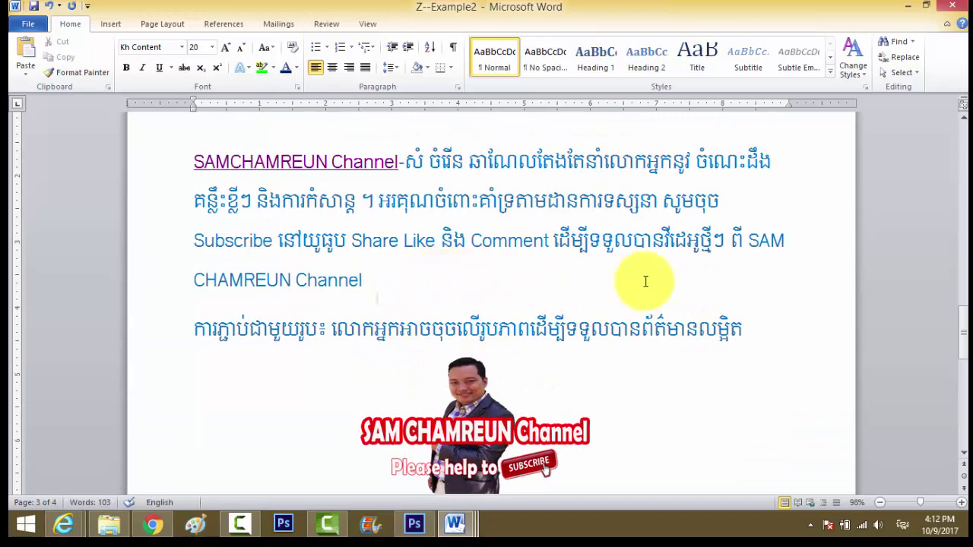
- Switch the typing language to Khmer and select the stray characters ending the Khmer sentence
left_click(757, 325)
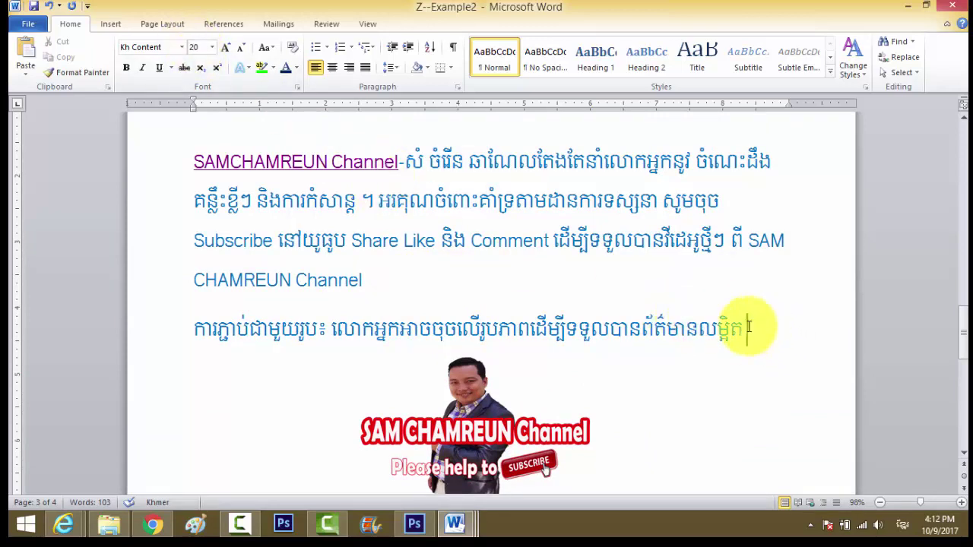
left_click_drag(748, 329, 684, 327)
left_click(608, 343)
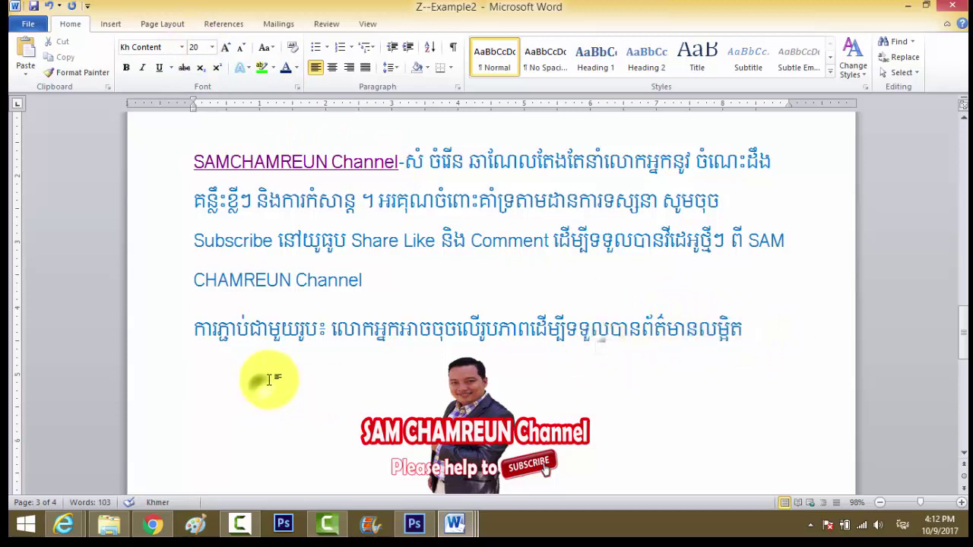
type("ែមាិ")
- Delete the stray Khmer characters and type 'Email:' with the channel's e-mail address, auto-linked
key("BackSpace")
key("BackSpace")
key("BackSpace")
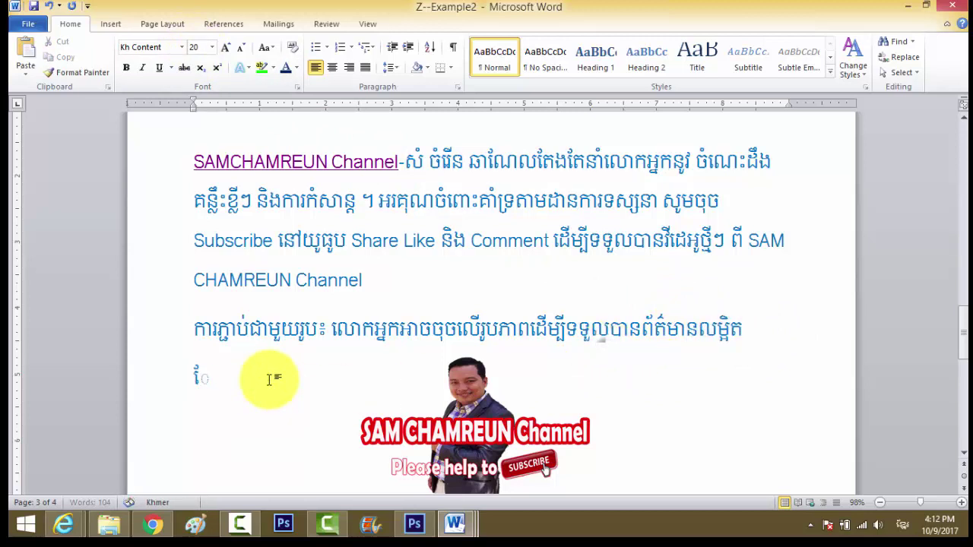
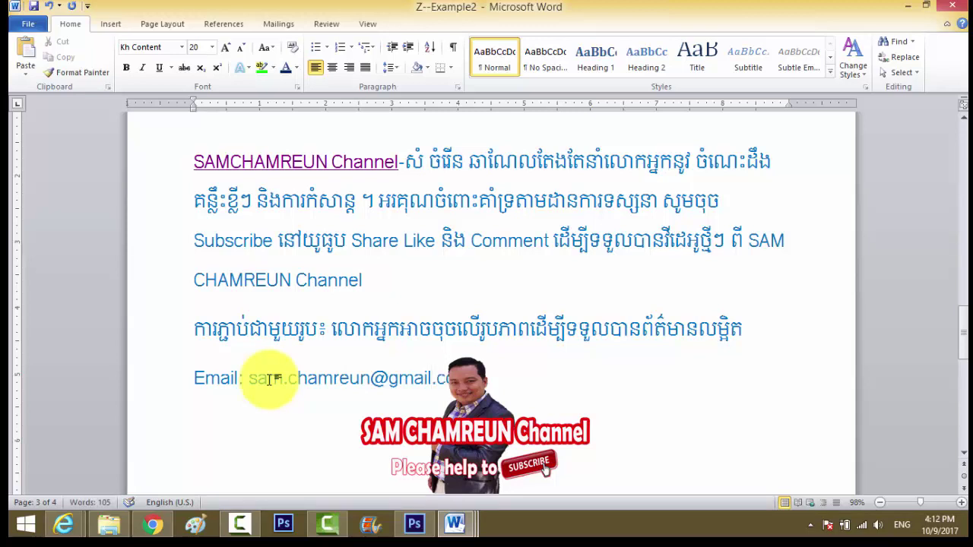
key("Return")
- Drag the banner picture right so it sits beside the Email line
scroll(342, 278, "down", 2)
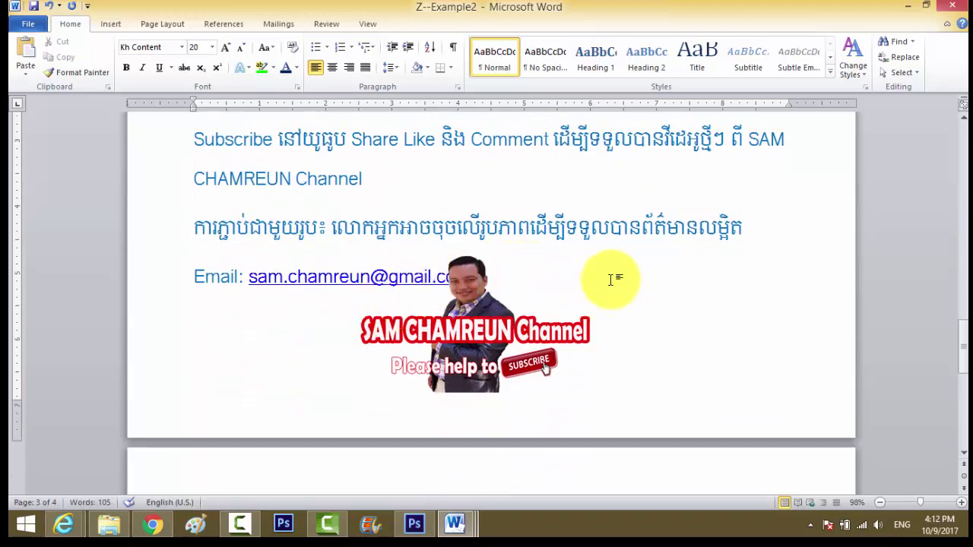
left_click_drag(492, 329, 666, 316)
left_click(430, 327)
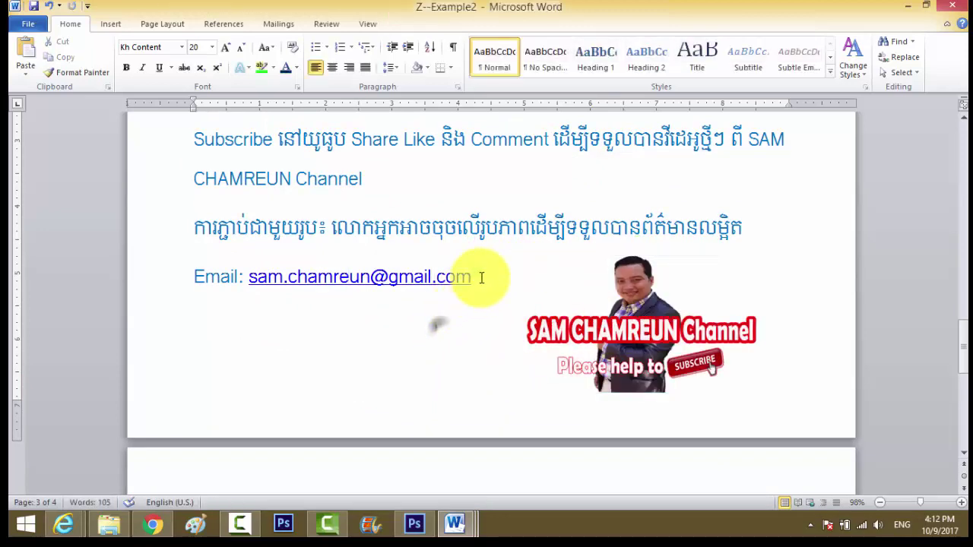
left_click(479, 275)
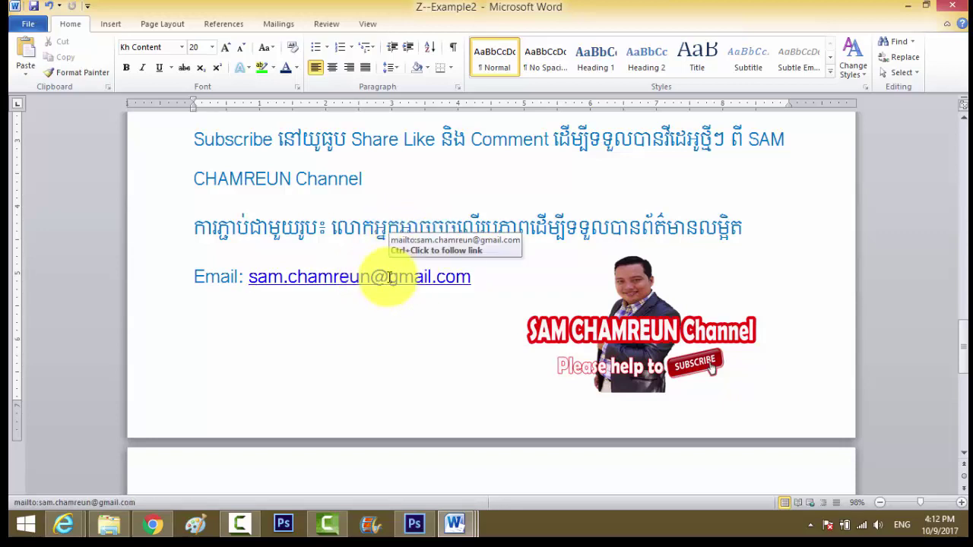
- Inspect the hyperlink options on the e-mail address without changing them
right_click(387, 276)
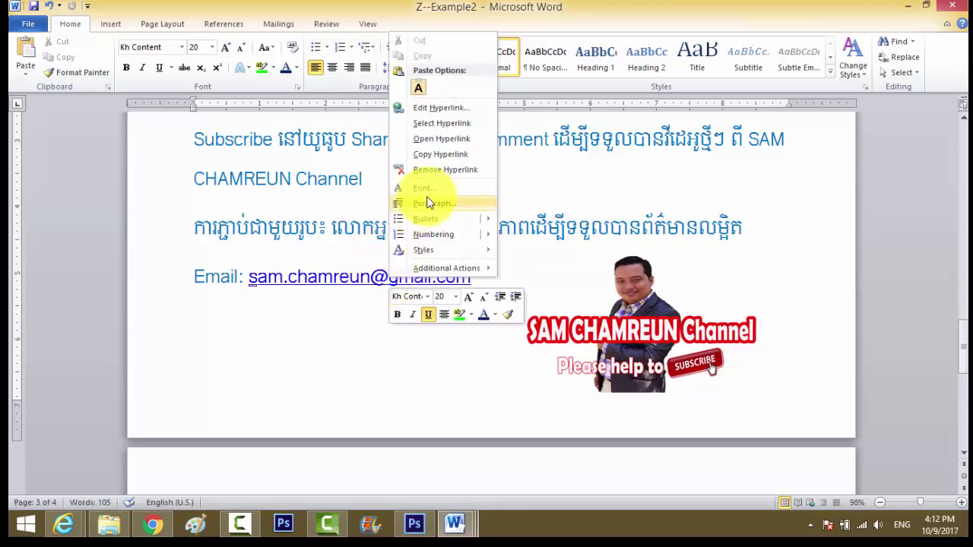
left_click(336, 287)
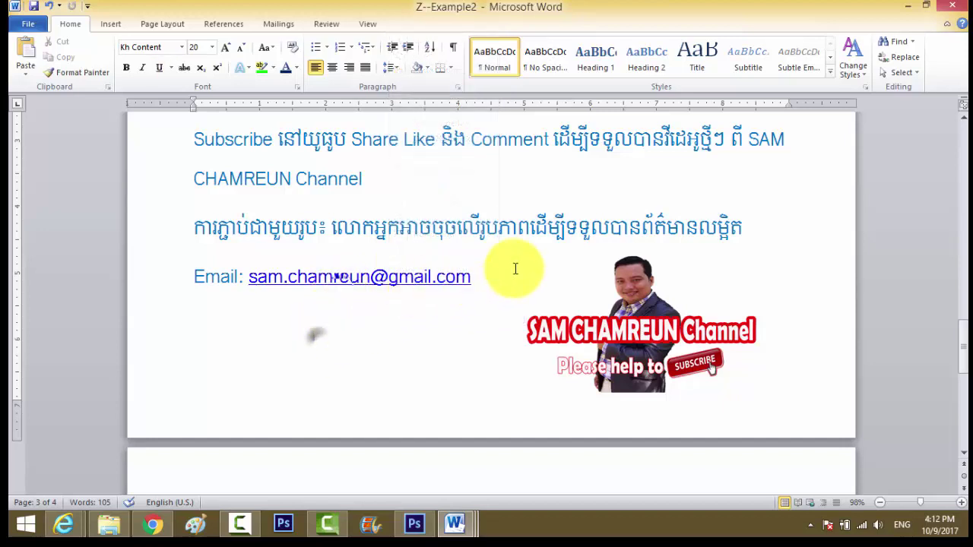
key("End")
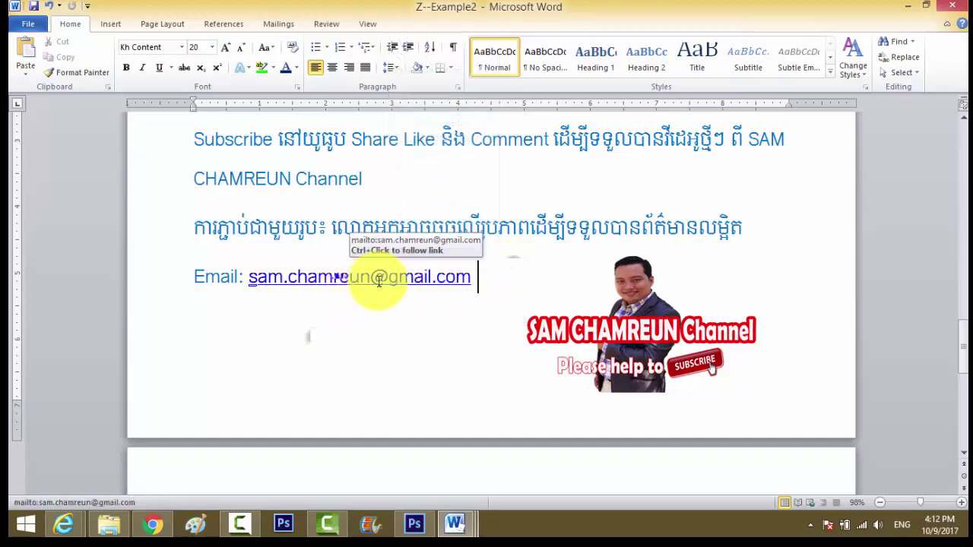
left_click_drag(475, 277, 219, 278)
left_click(294, 326)
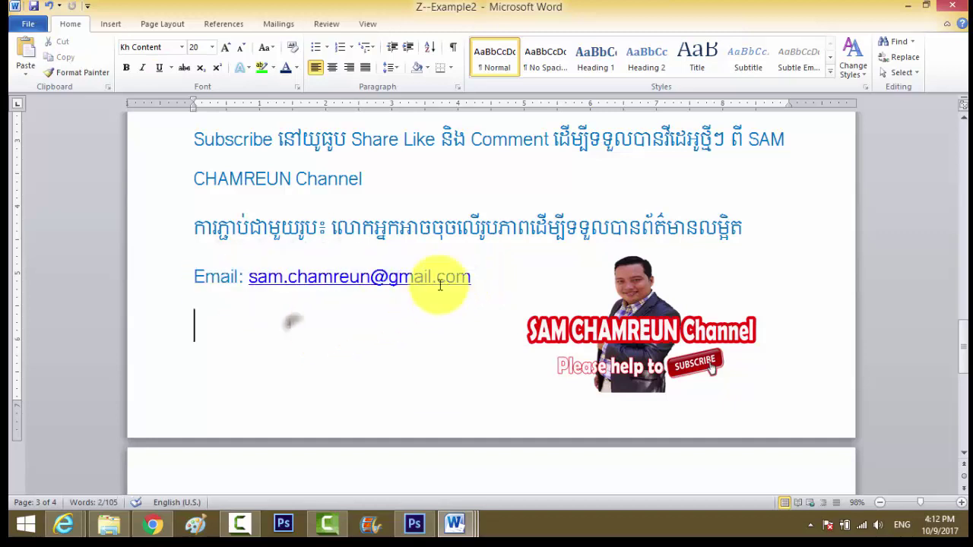
right_click(414, 276)
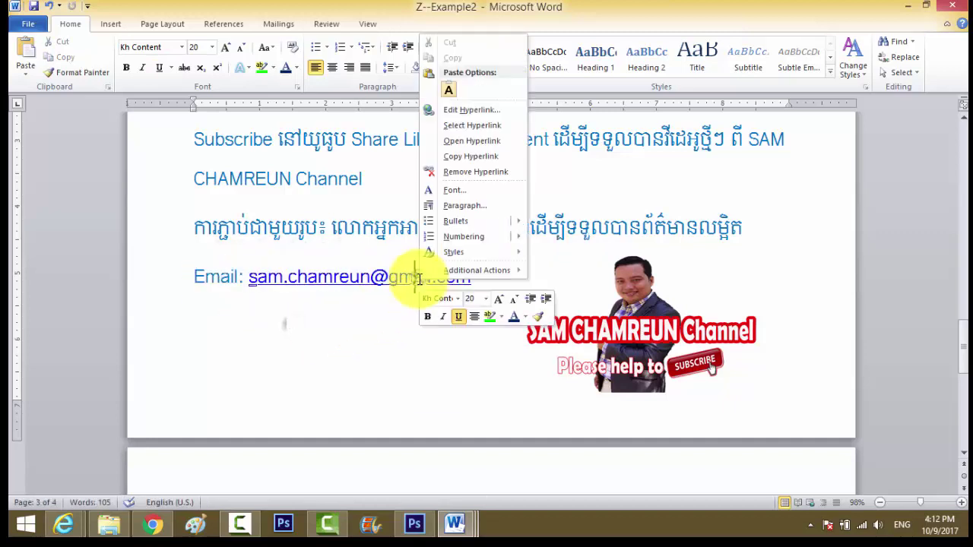
left_click(360, 278)
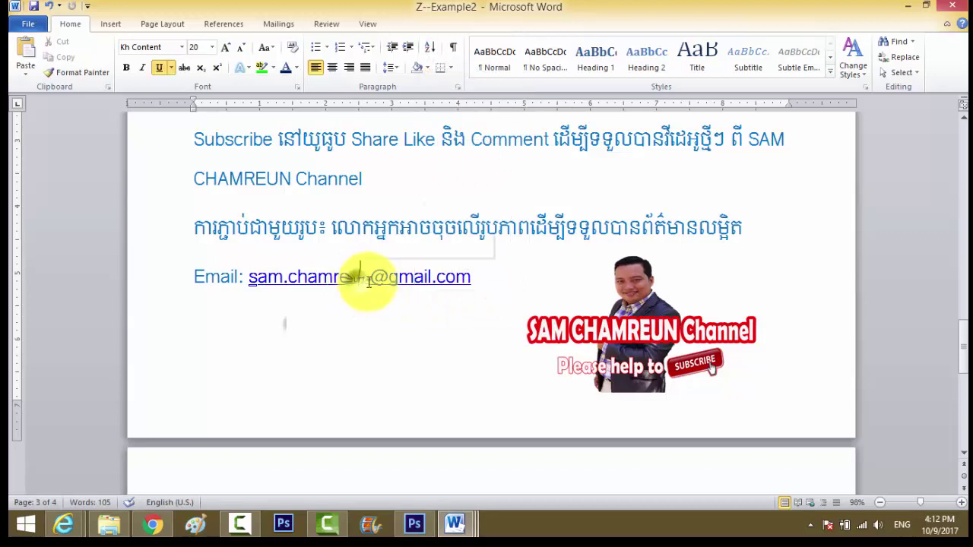
left_click(465, 277)
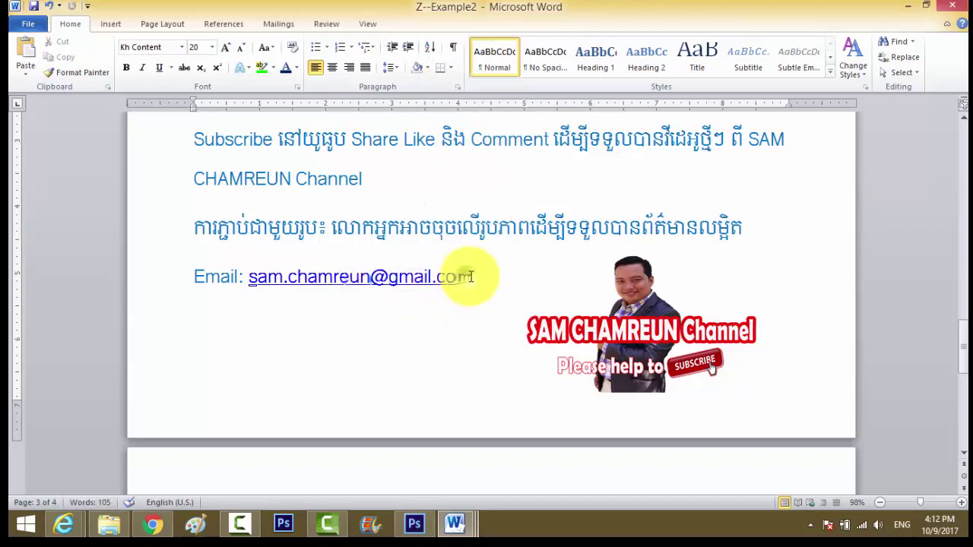
right_click(471, 277)
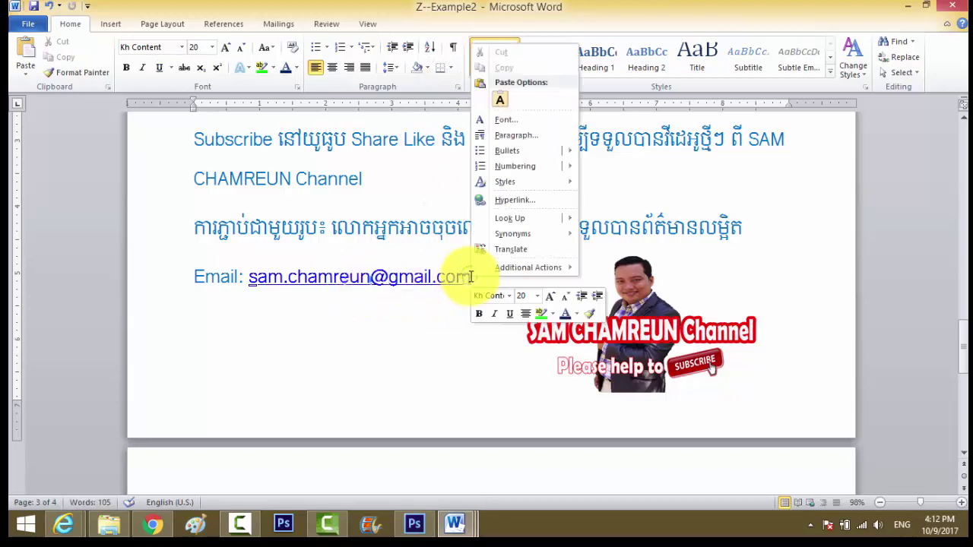
left_click(512, 201)
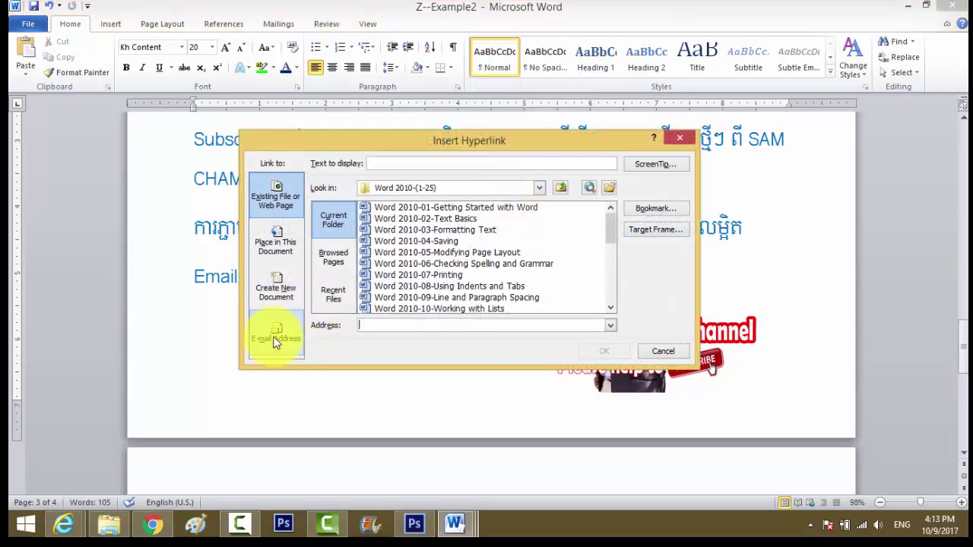
left_click(275, 342)
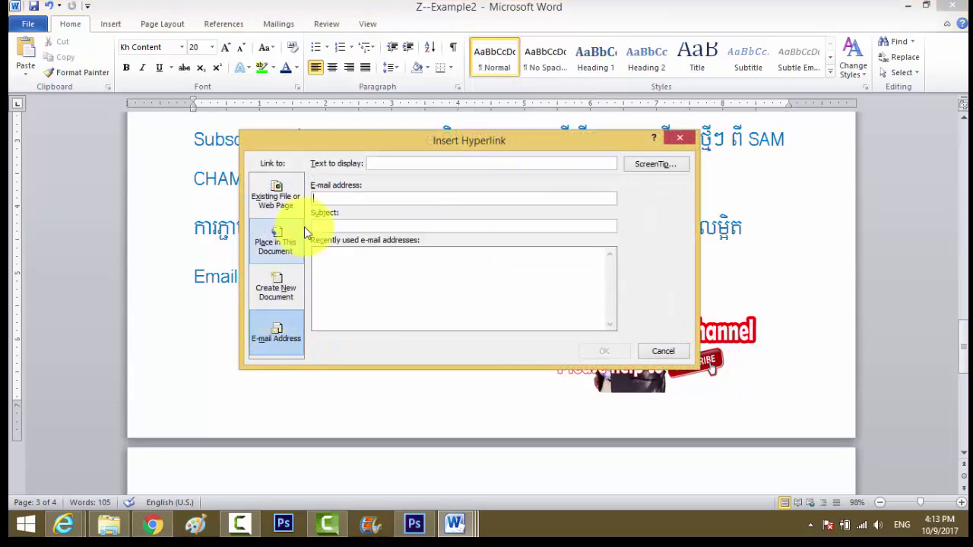
mouse_move(415, 199)
left_mouse_down()
mouse_move(551, 110)
mouse_move(618, 114)
left_mouse_up()
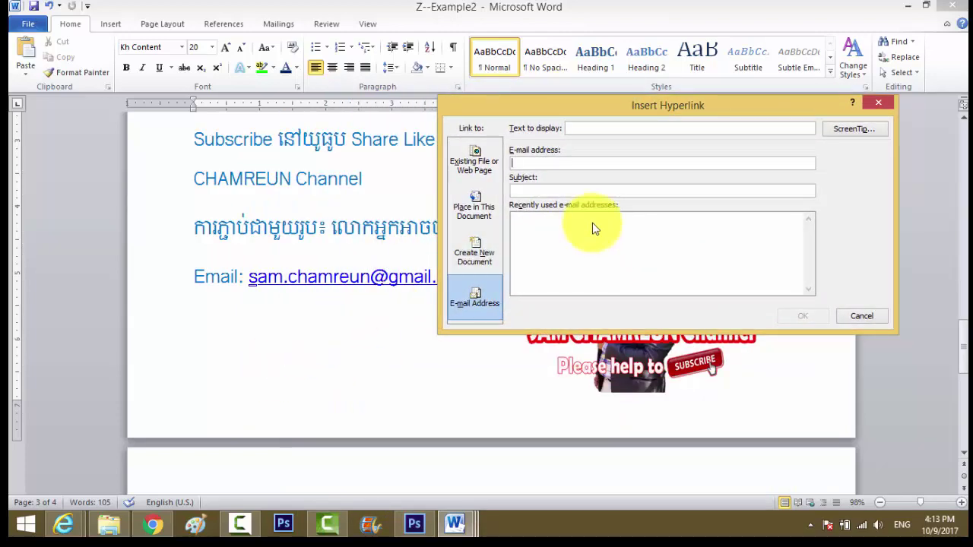
left_click_drag(613, 106, 658, 138)
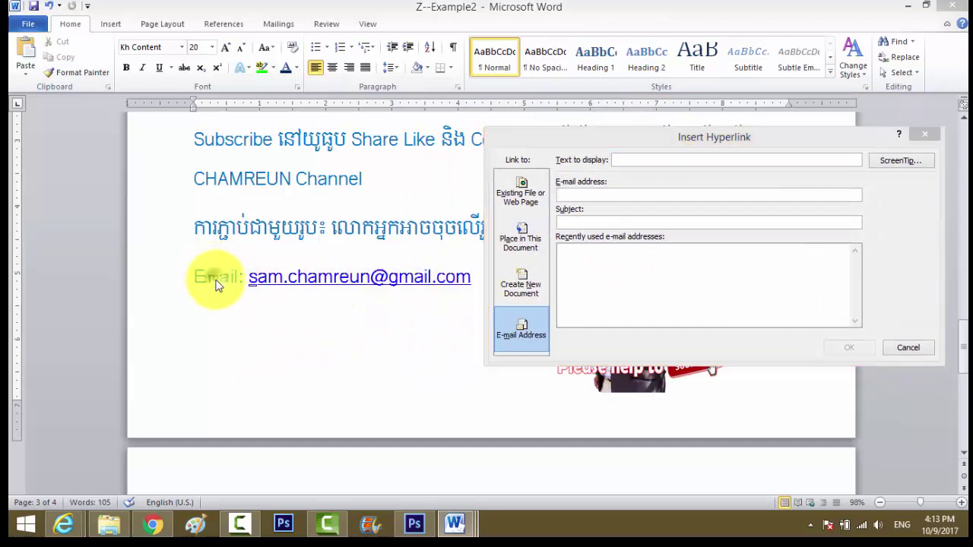
left_click(909, 346)
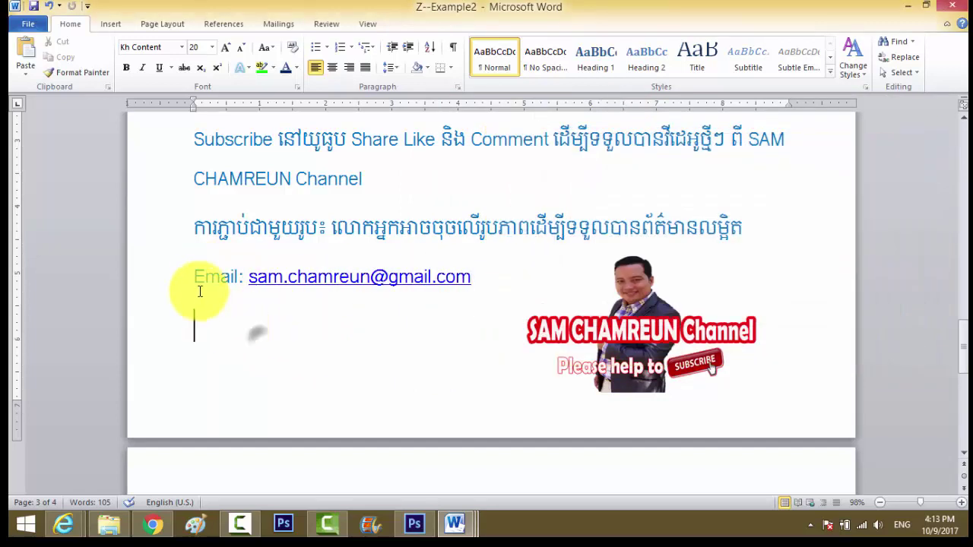
left_click_drag(192, 276, 238, 276)
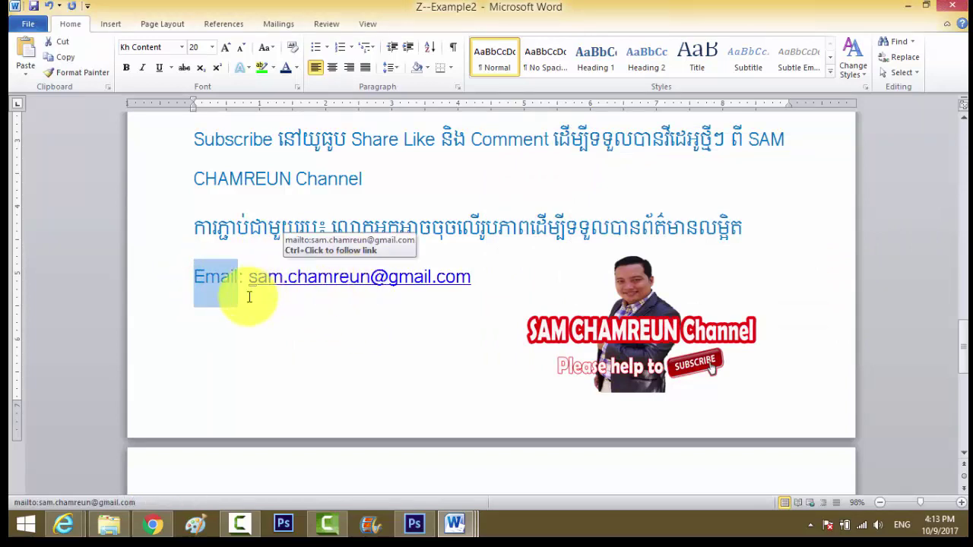
- Select the Email label and start an e-mail address hyperlink for it
left_click(239, 300)
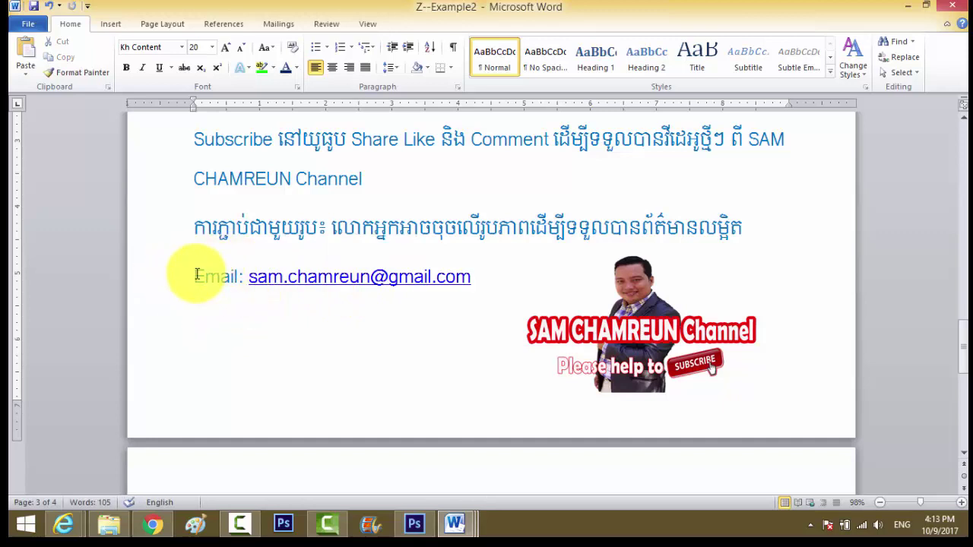
left_click_drag(191, 277, 236, 278)
right_click(222, 286)
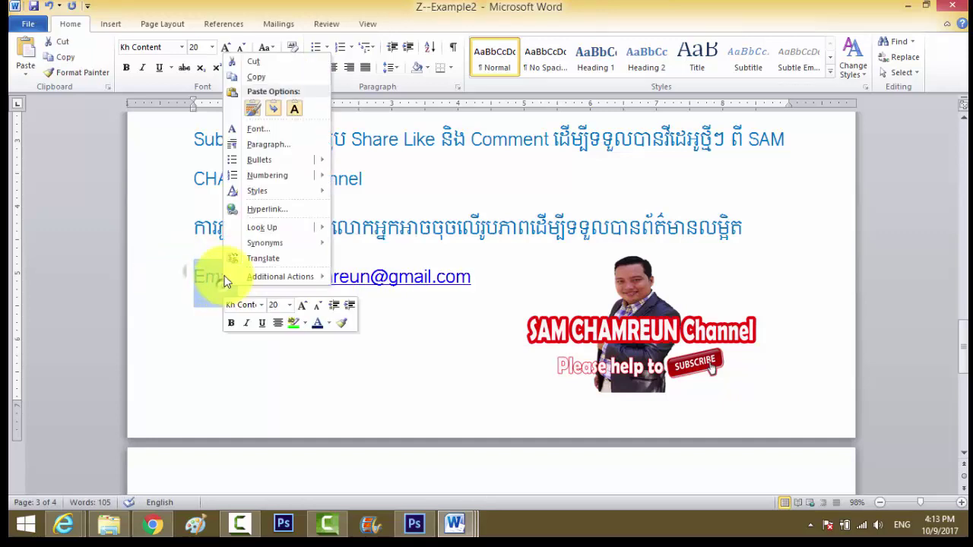
left_click(301, 205)
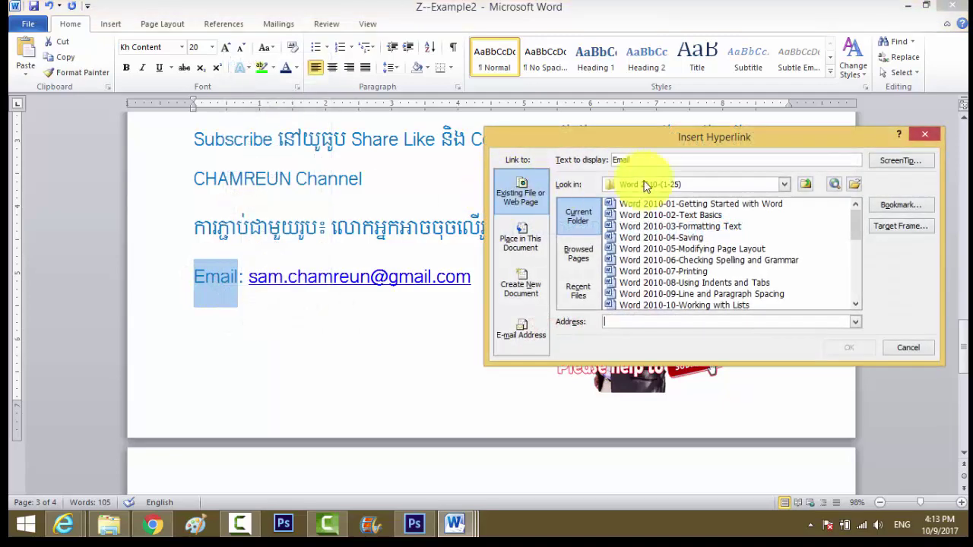
left_click_drag(656, 136, 609, 126)
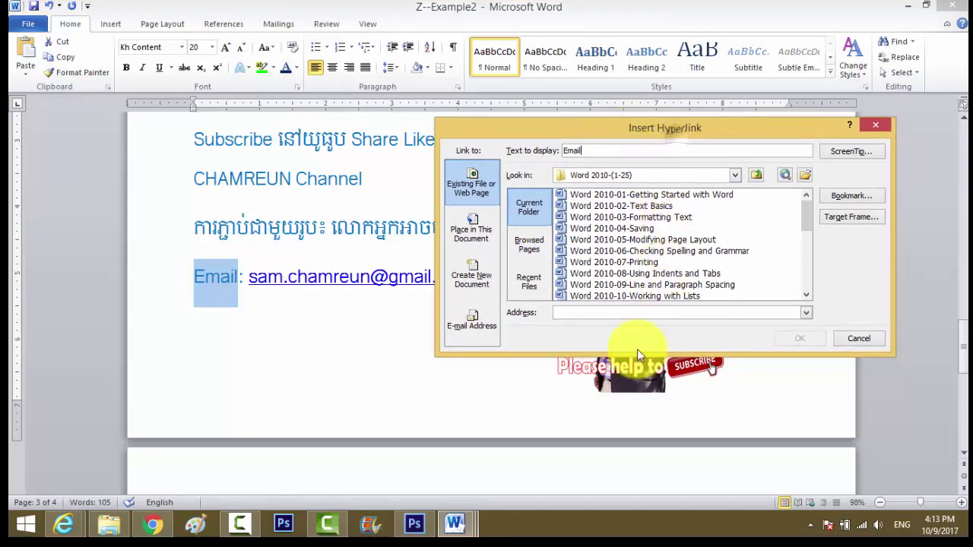
left_click(458, 323)
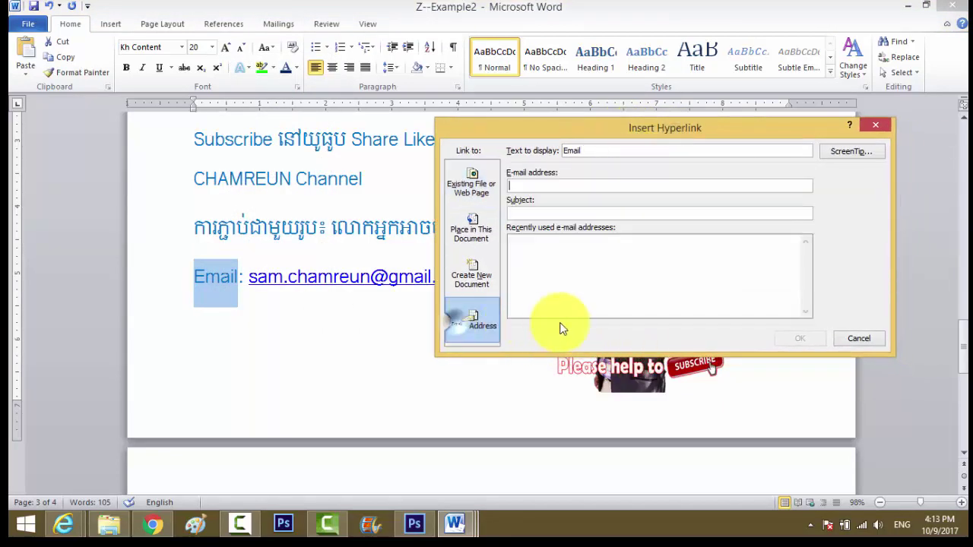
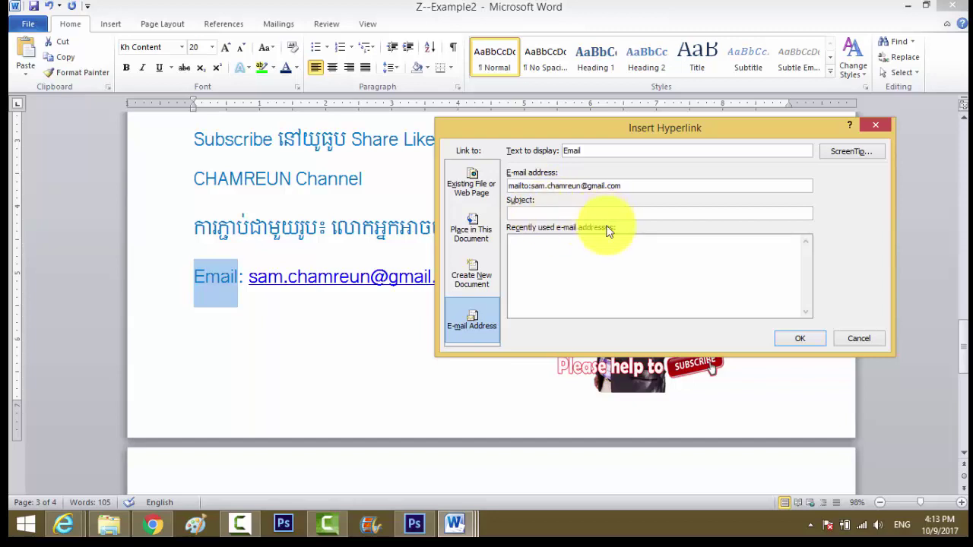
- Enter the channel's e-mail address and a subject asking to subscribe, then apply the link
left_click(566, 240)
left_click(541, 214)
type("I want to subscribe youe Channel Please let m")
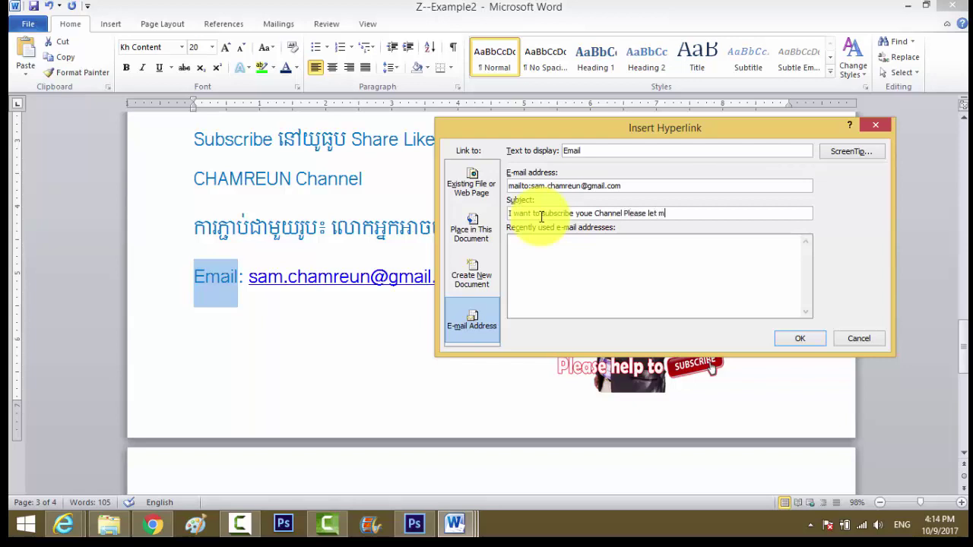
type("ell you Channel Name Pleas")
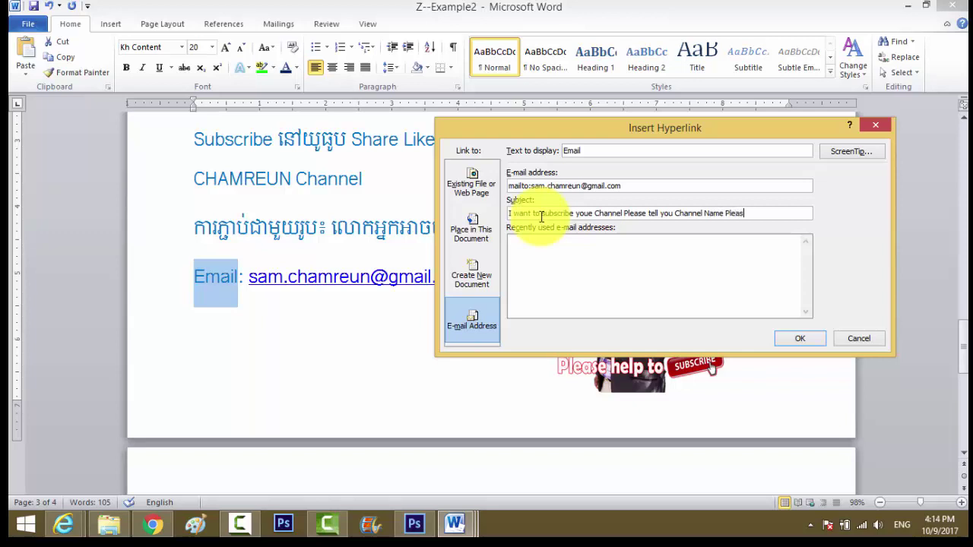
type("e")
left_click(803, 340)
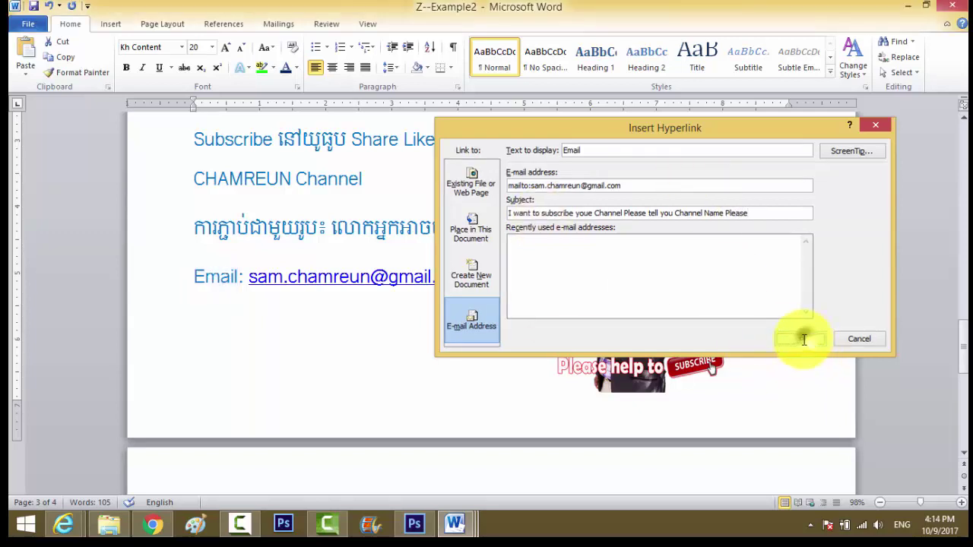
left_click(278, 347)
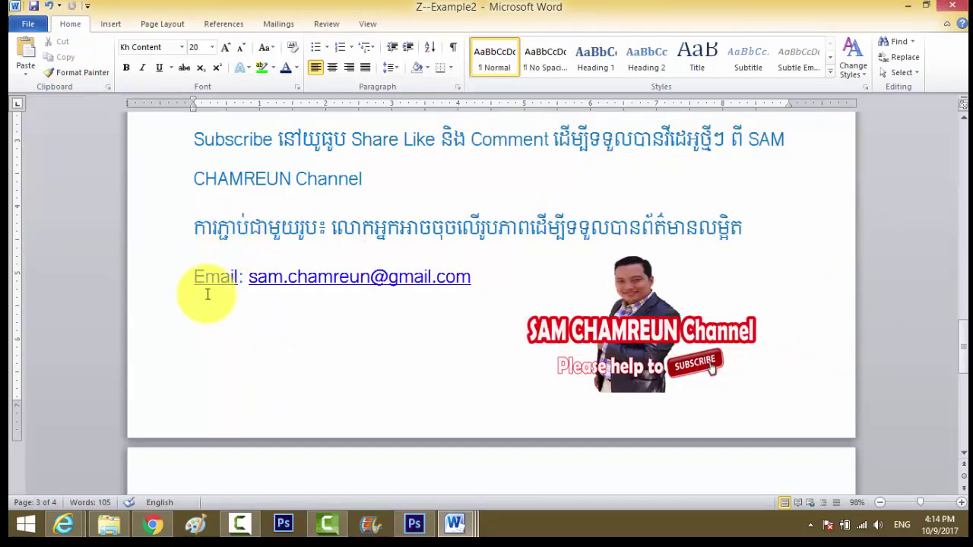
- Move the caret through the Khmer and channel-name paragraphs to find the linked channel name
left_click(358, 358)
scroll(370, 347, "up", 4)
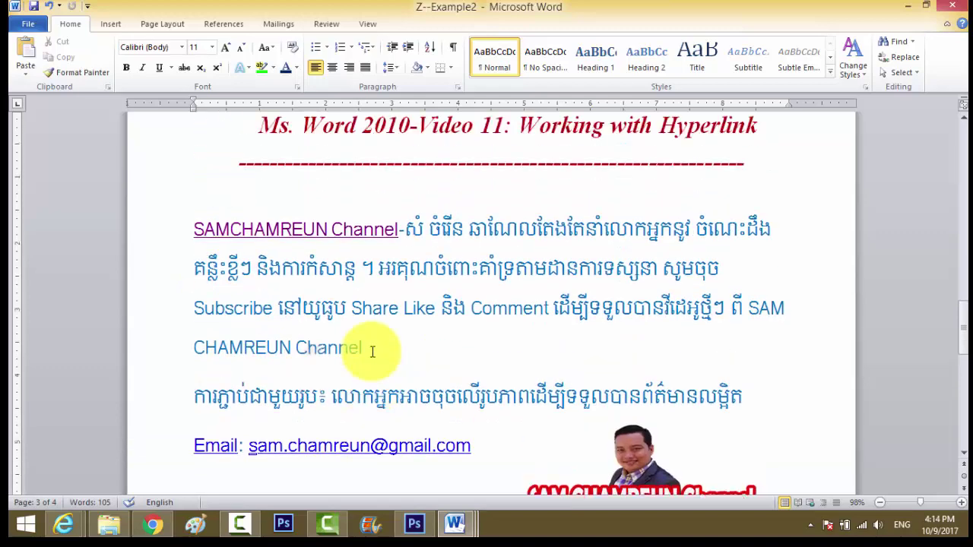
scroll(369, 348, "up", 3)
scroll(444, 362, "down", 4)
scroll(446, 337, "down", 1)
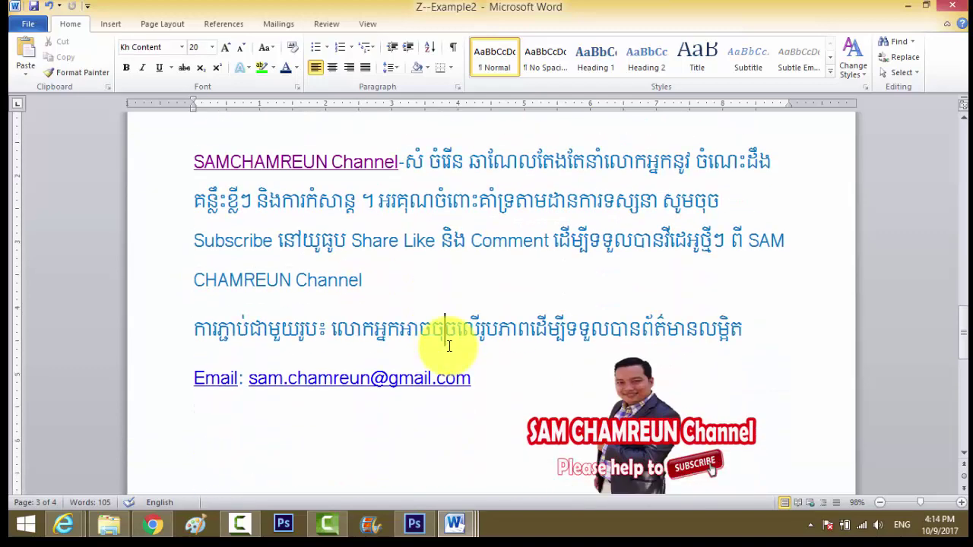
left_click(452, 322)
left_click(424, 283)
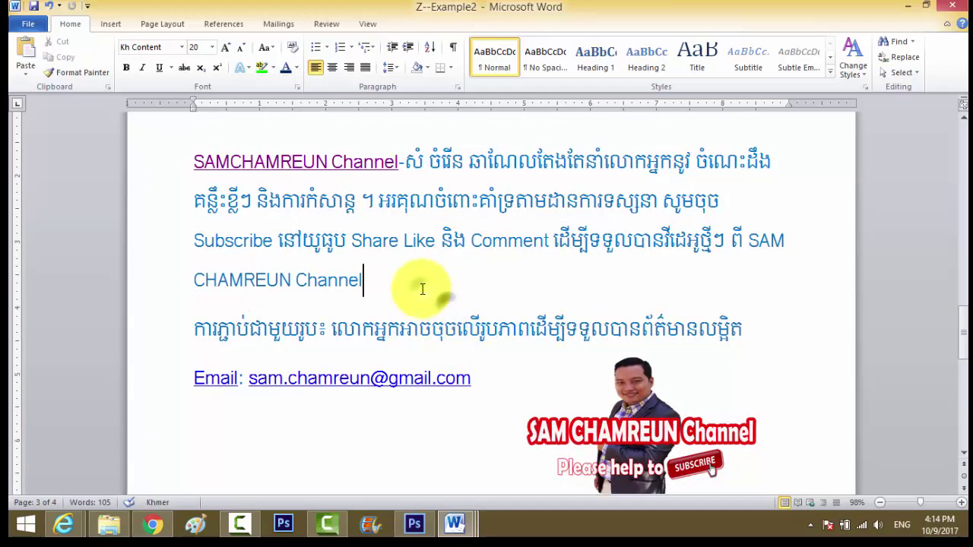
left_click(432, 203)
left_click(428, 297)
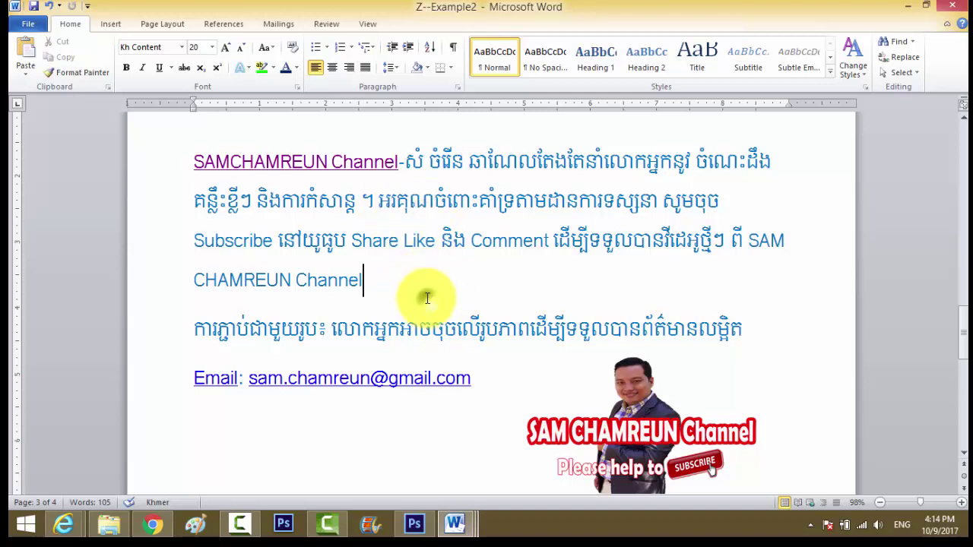
- Remove the hyperlink from SAMCHAMREUN Channel, leaving it as plain text
right_click(333, 162)
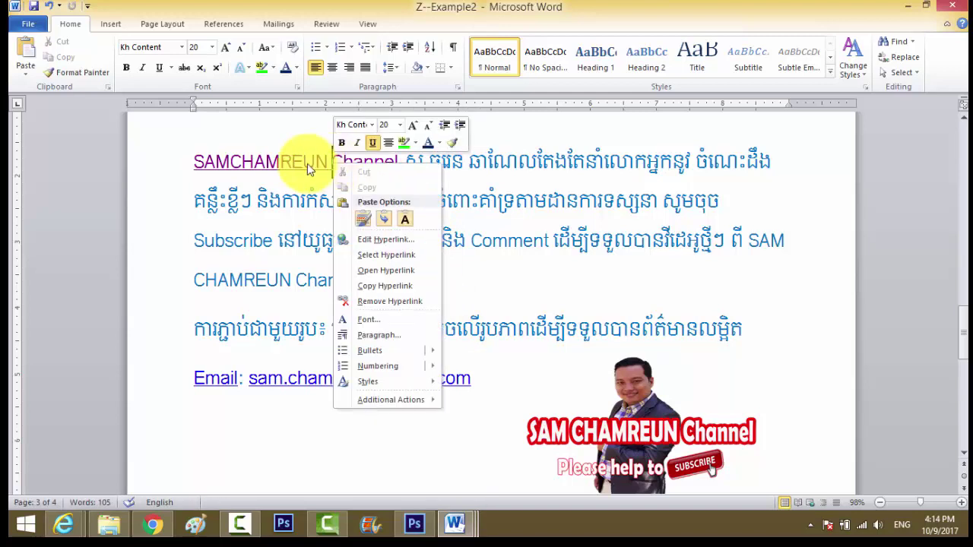
right_click(243, 162)
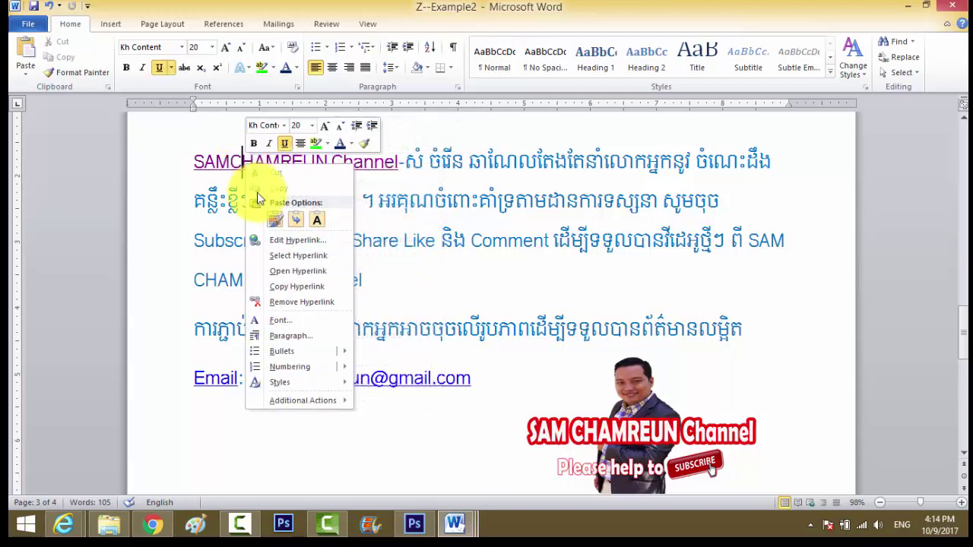
left_click(304, 304)
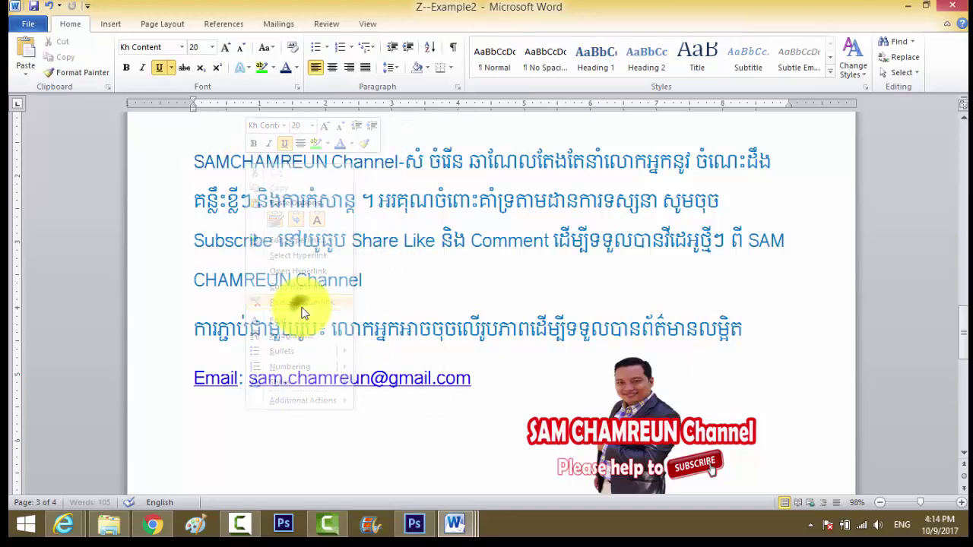
left_click(305, 169)
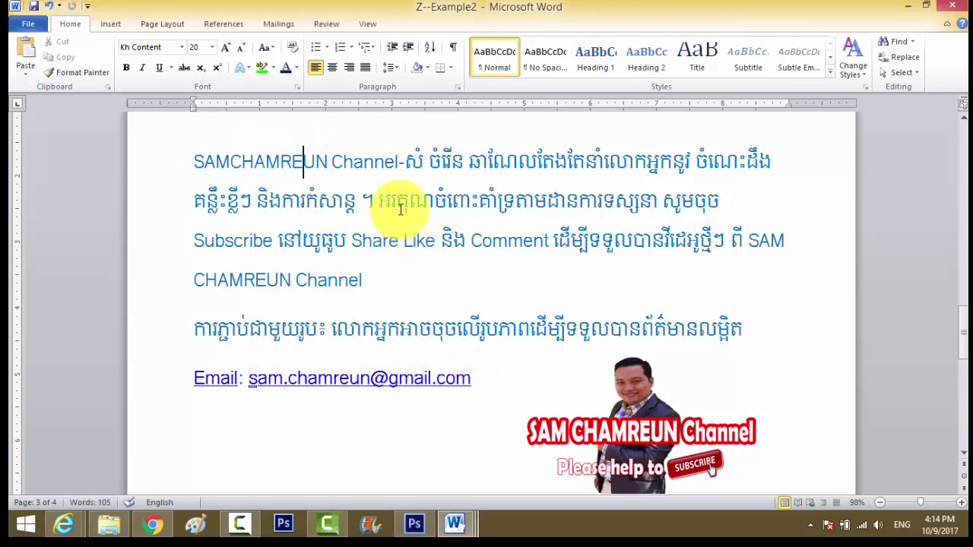
left_click(345, 156)
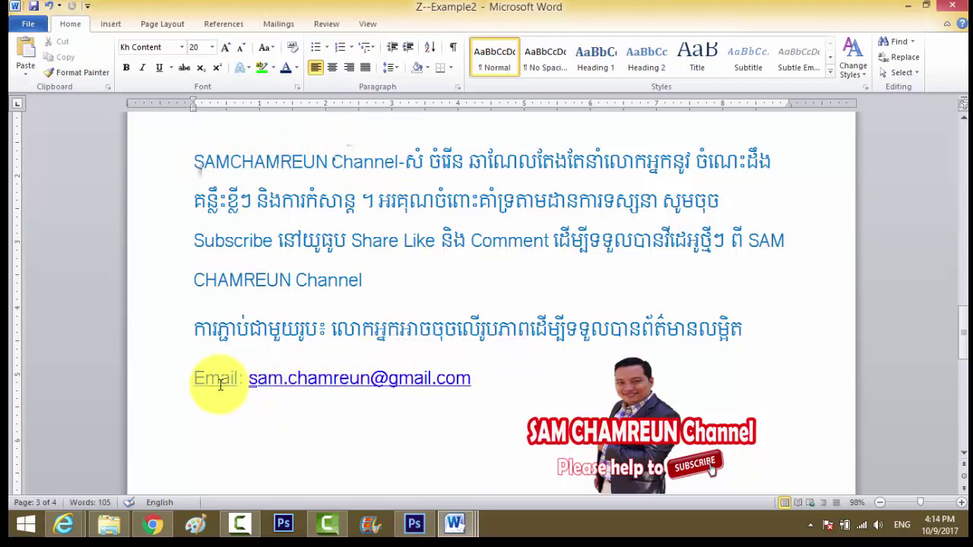
scroll(375, 373, "down", 2)
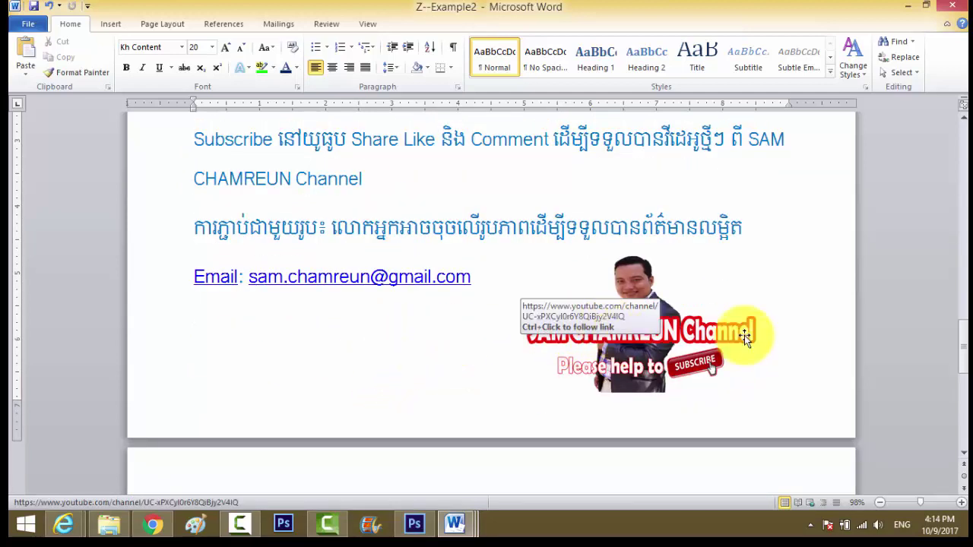
right_click(684, 331)
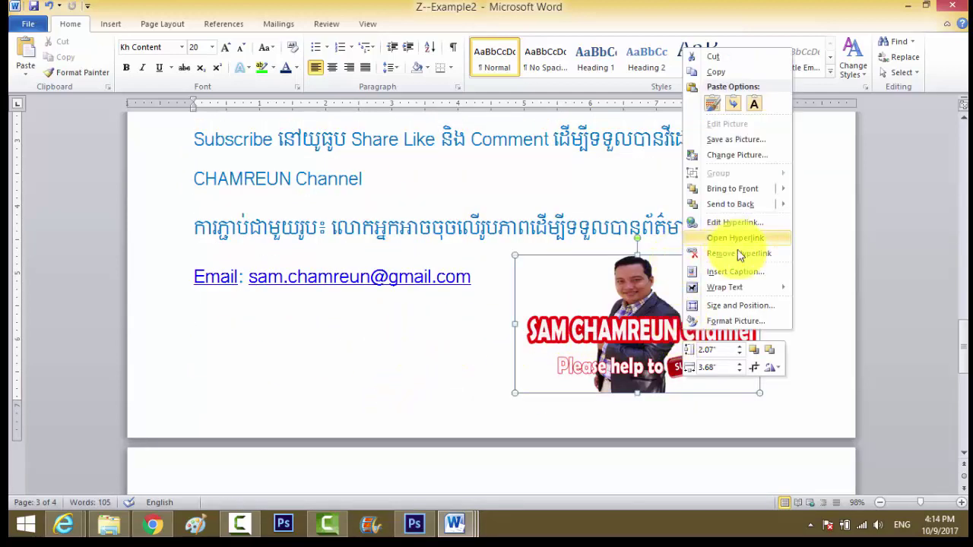
key("Escape")
scroll(422, 365, "down", 3)
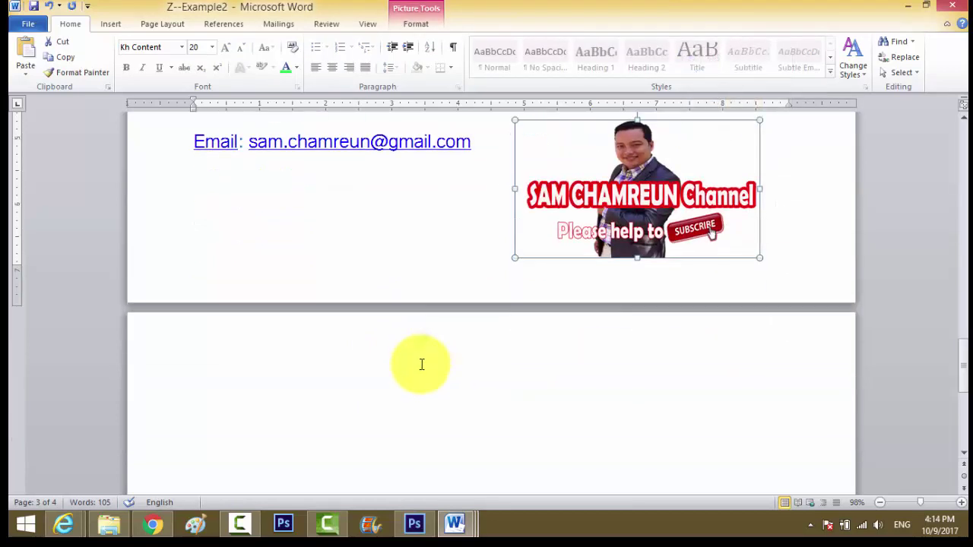
left_click(422, 364)
scroll(422, 365, "up", 2)
scroll(422, 364, "up", 3)
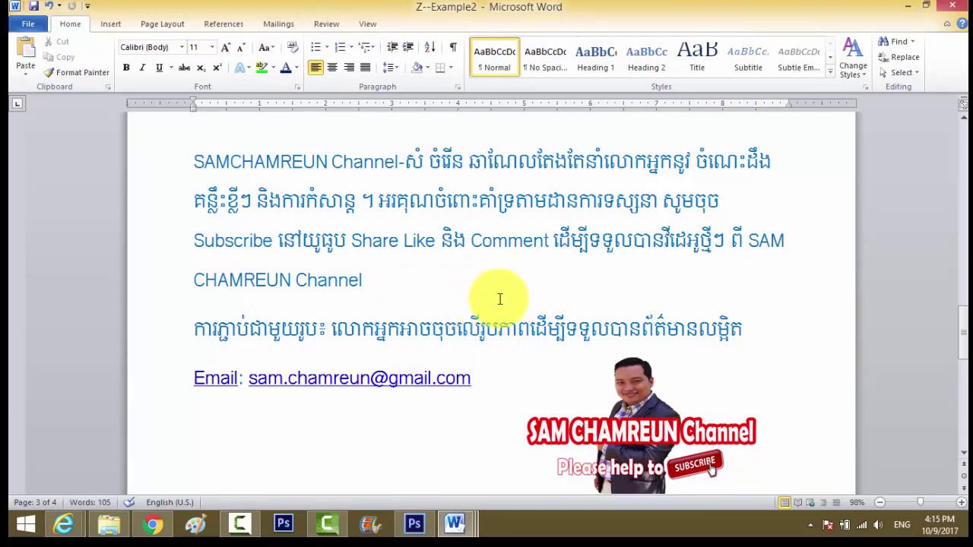
scroll(513, 302, "down", 1)
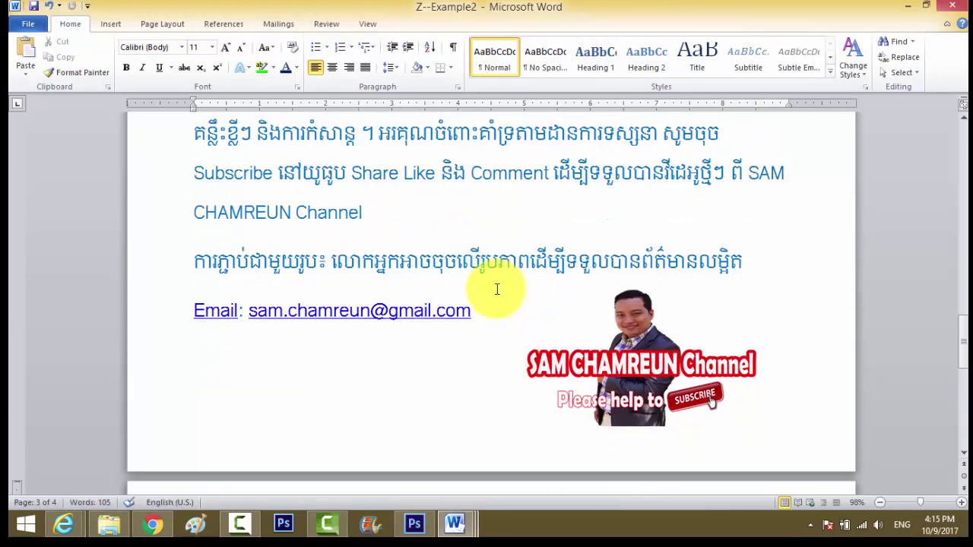
left_click(404, 382)
scroll(403, 376, "up", 4)
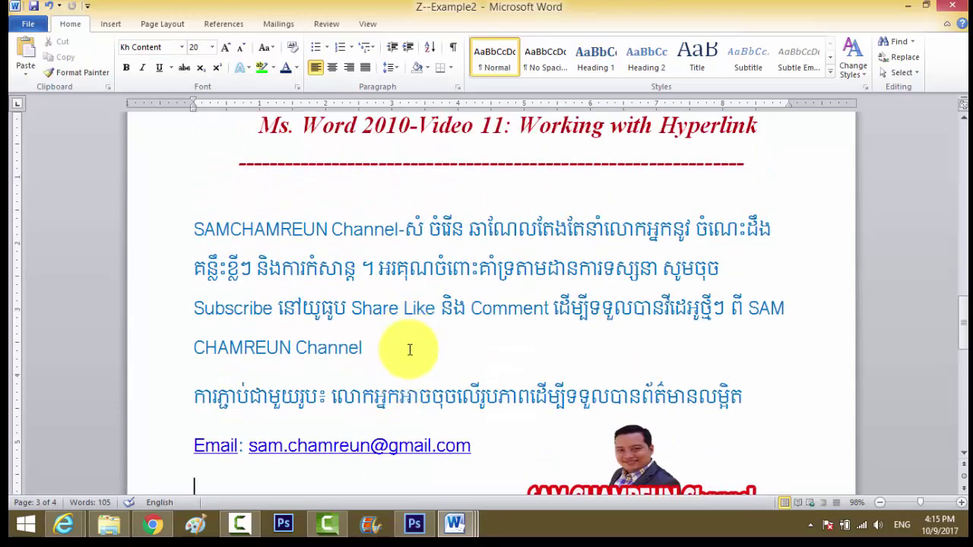
scroll(410, 350, "down", 1)
scroll(410, 350, "down", 2)
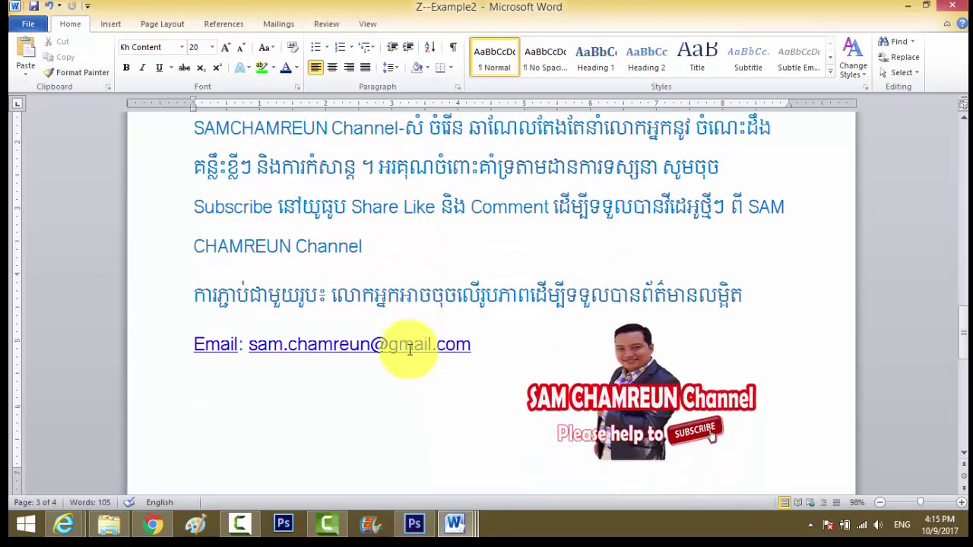
scroll(410, 349, "down", 3)
left_click(408, 351)
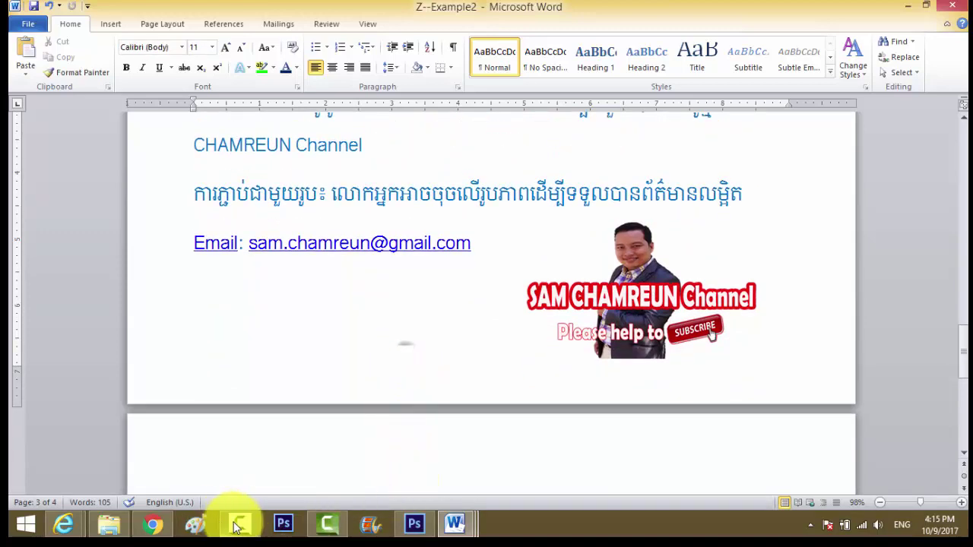